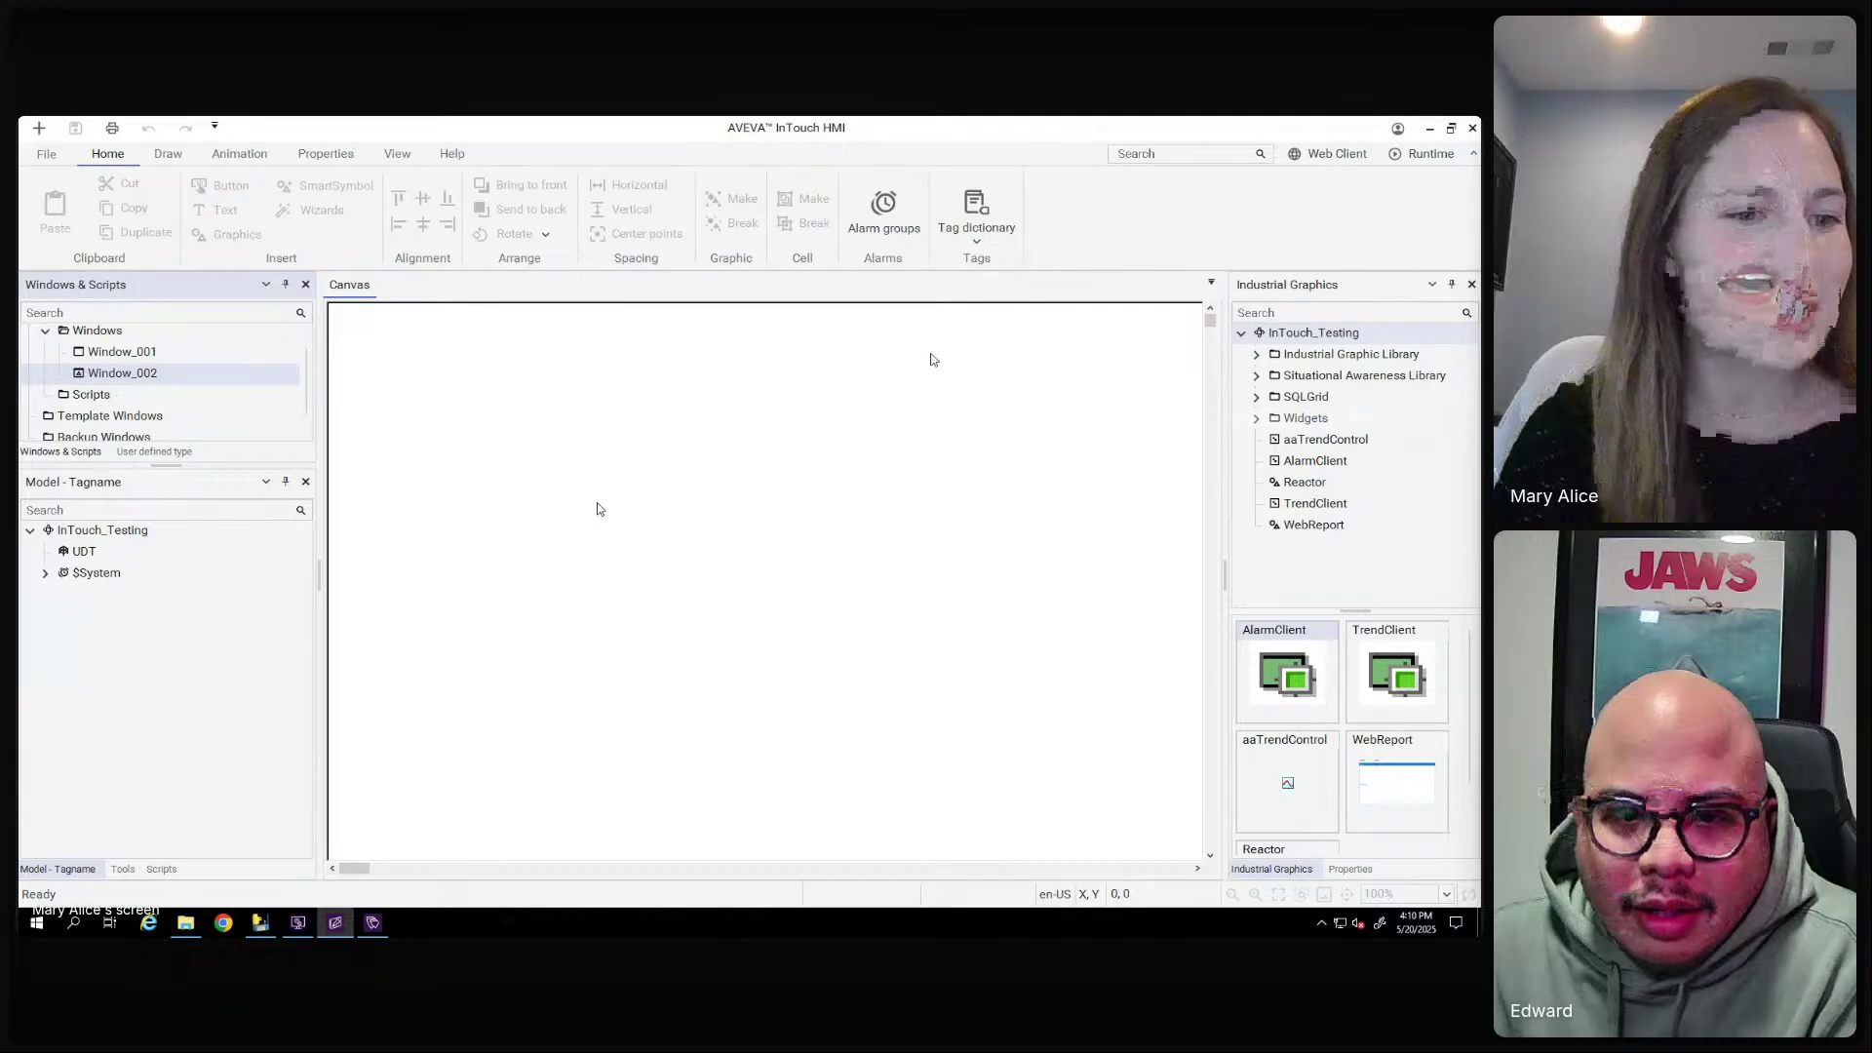
Open the external providers, check Reactor_1's items on the OPC UA server, and expand Reactor_1 under $System in the tagname model
{"action": "left_click", "coordinate": [979, 246]}
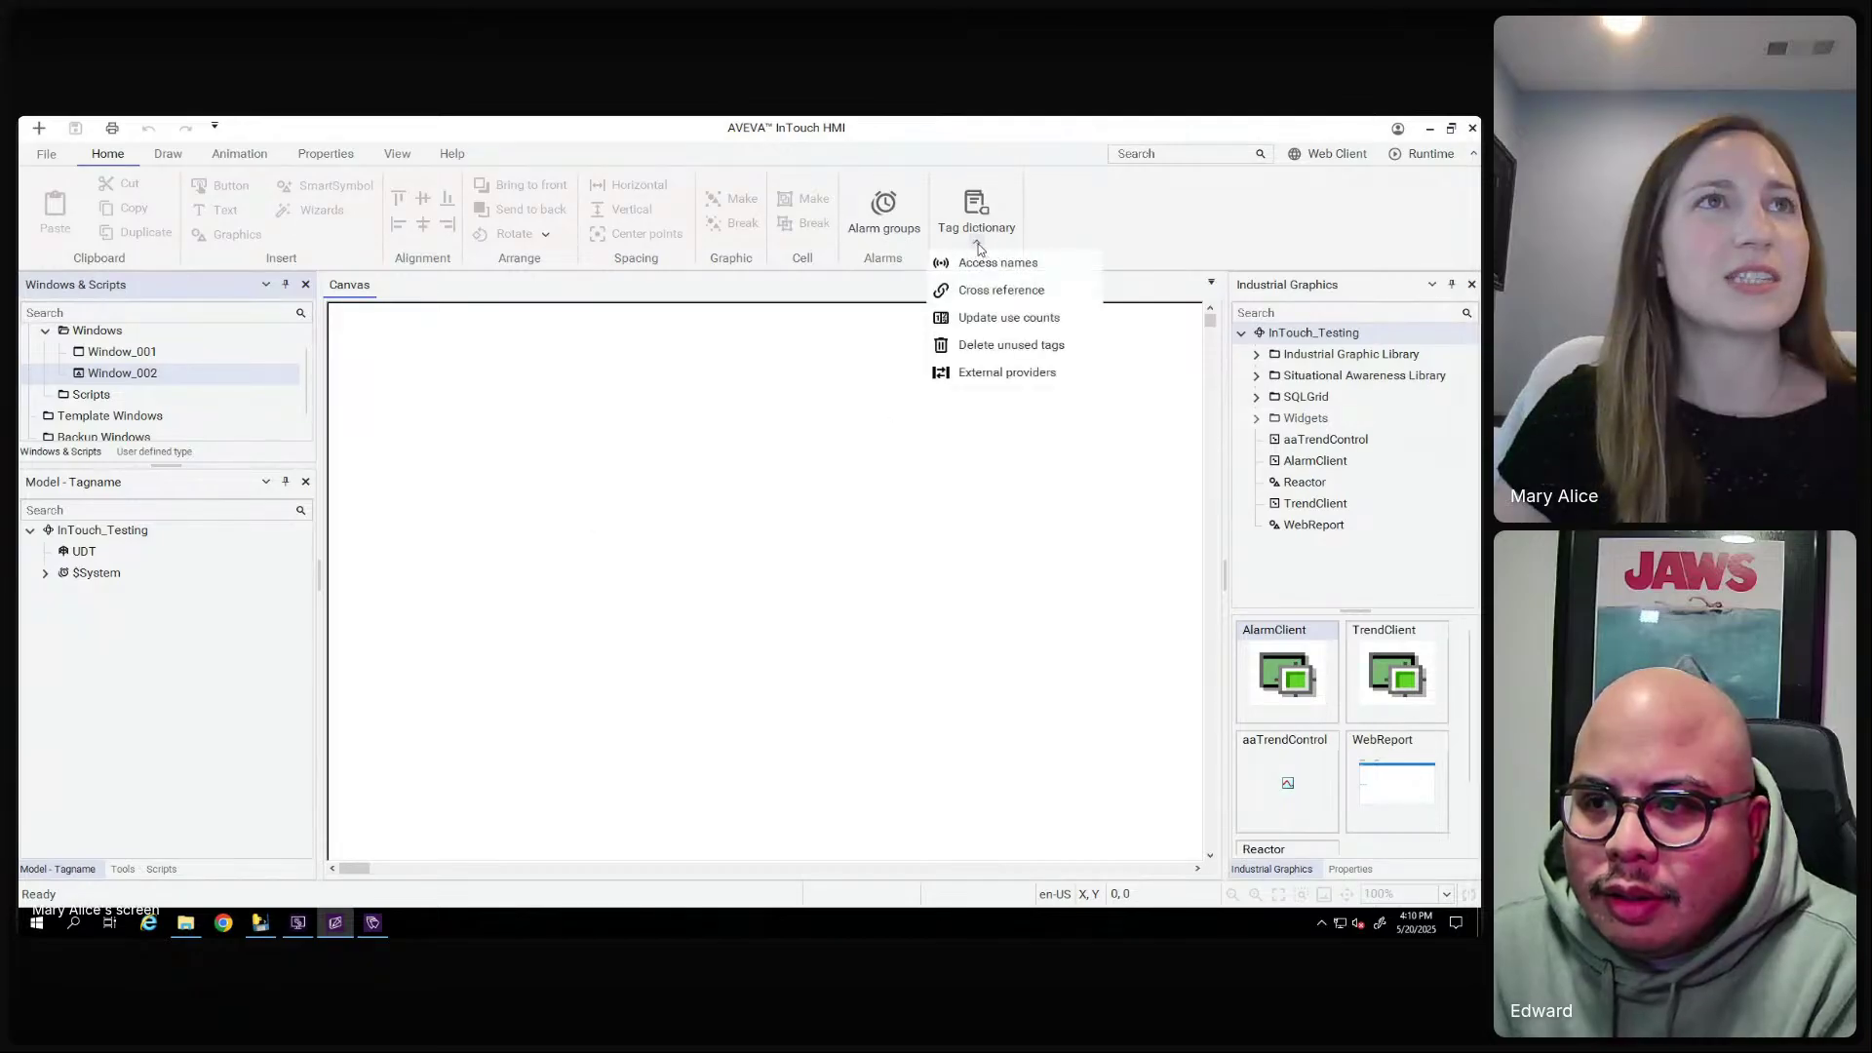
{"action": "left_click", "coordinate": [987, 375]}
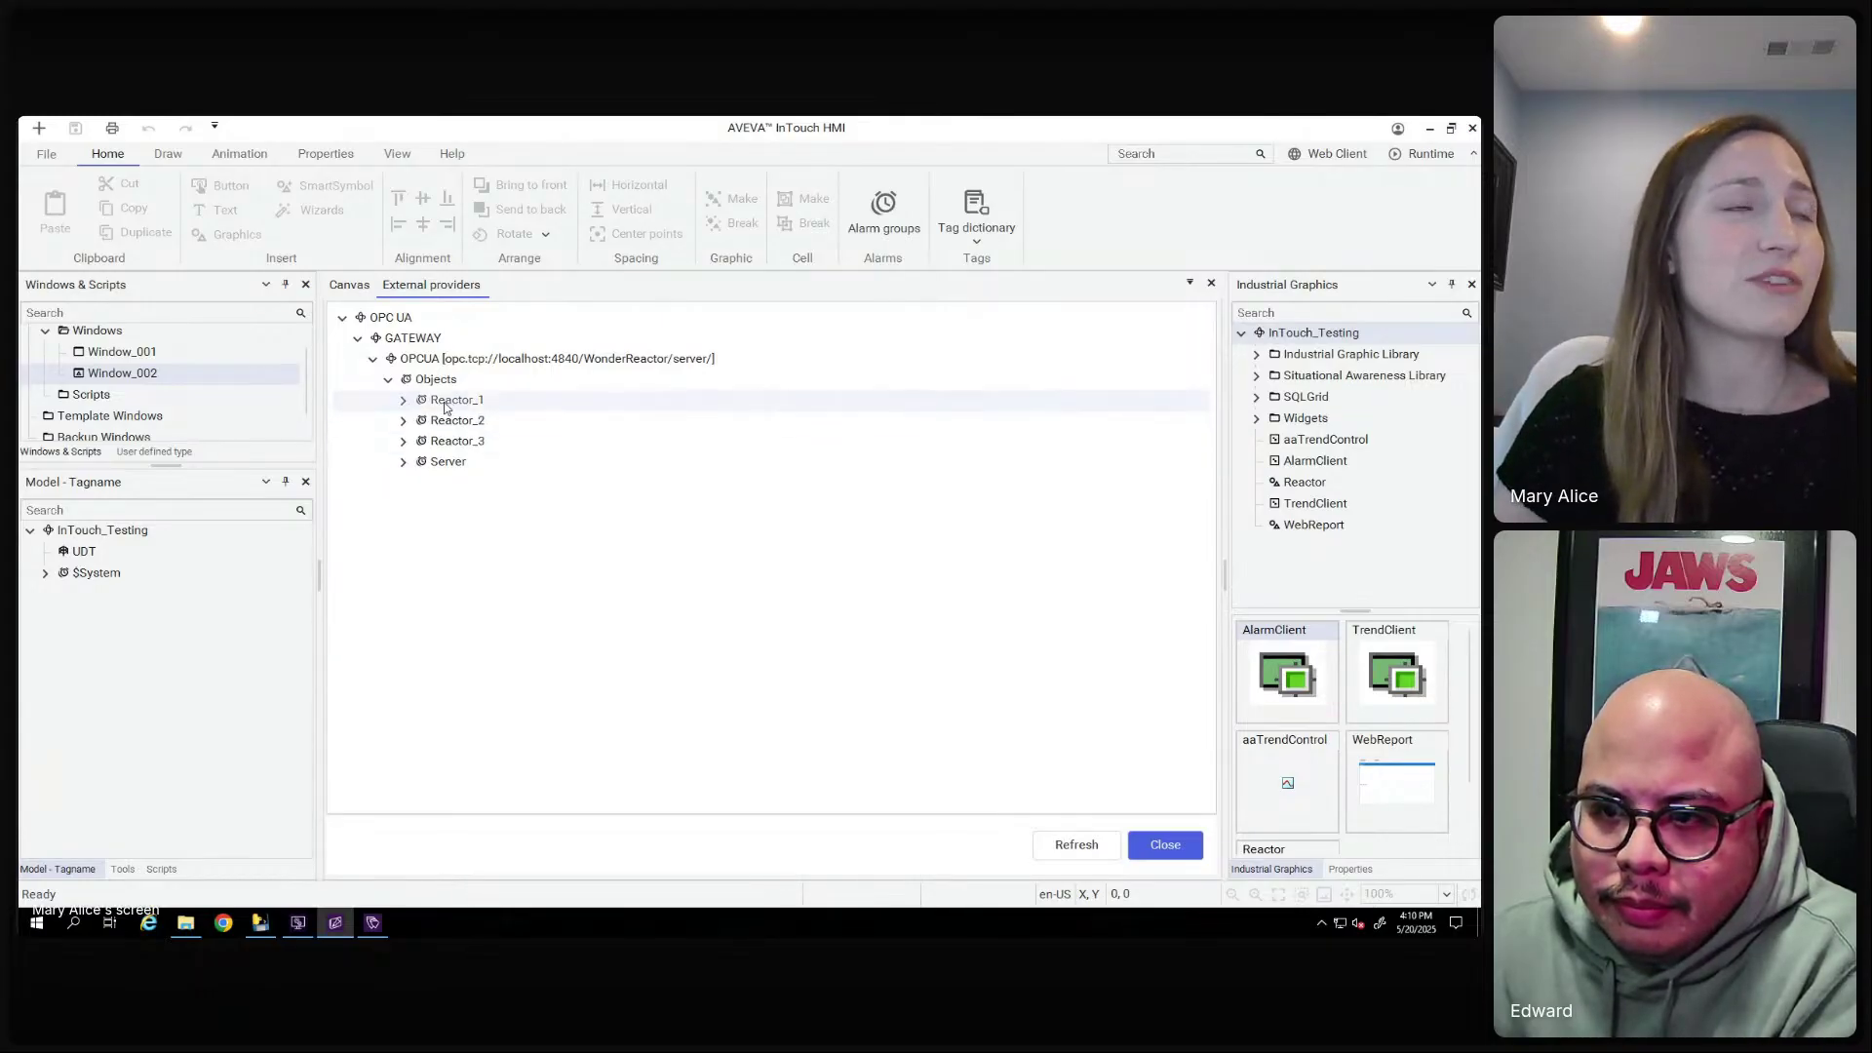
{"action": "left_click", "coordinate": [406, 403]}
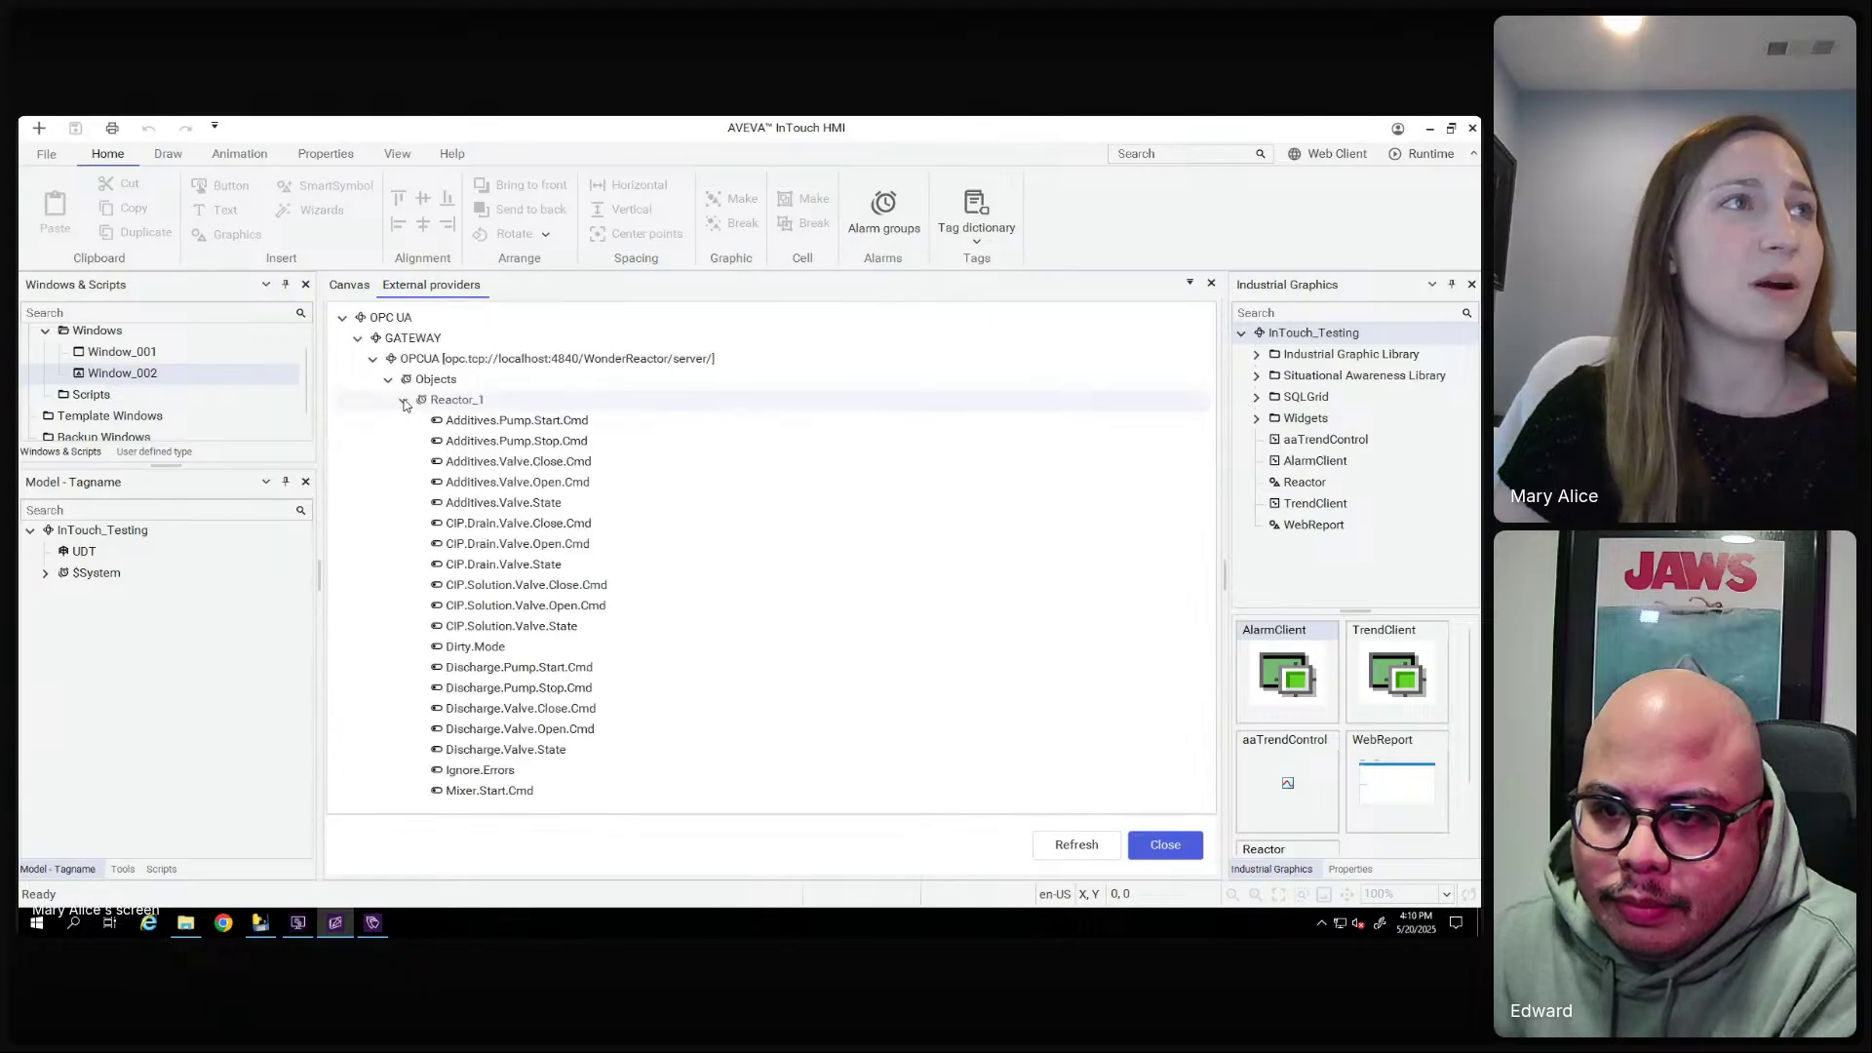
{"action": "left_click", "coordinate": [404, 401]}
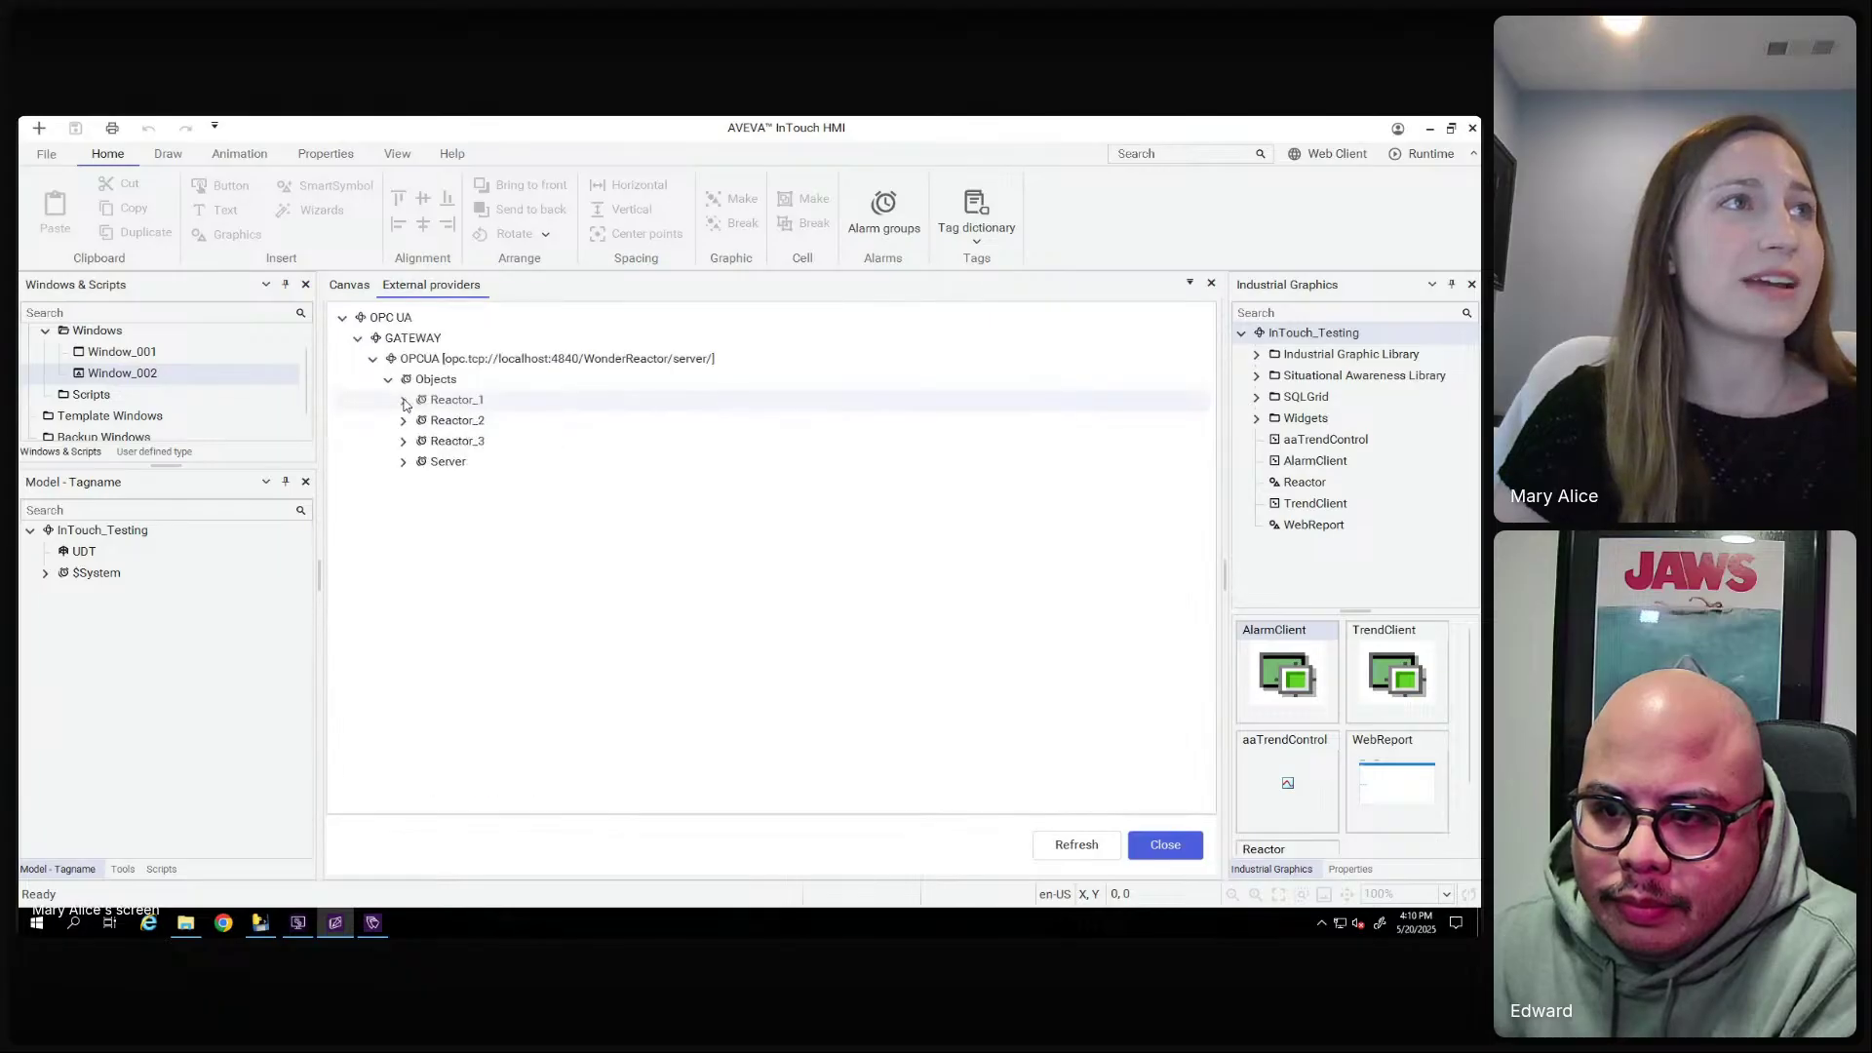
{"action": "left_click", "coordinate": [462, 402]}
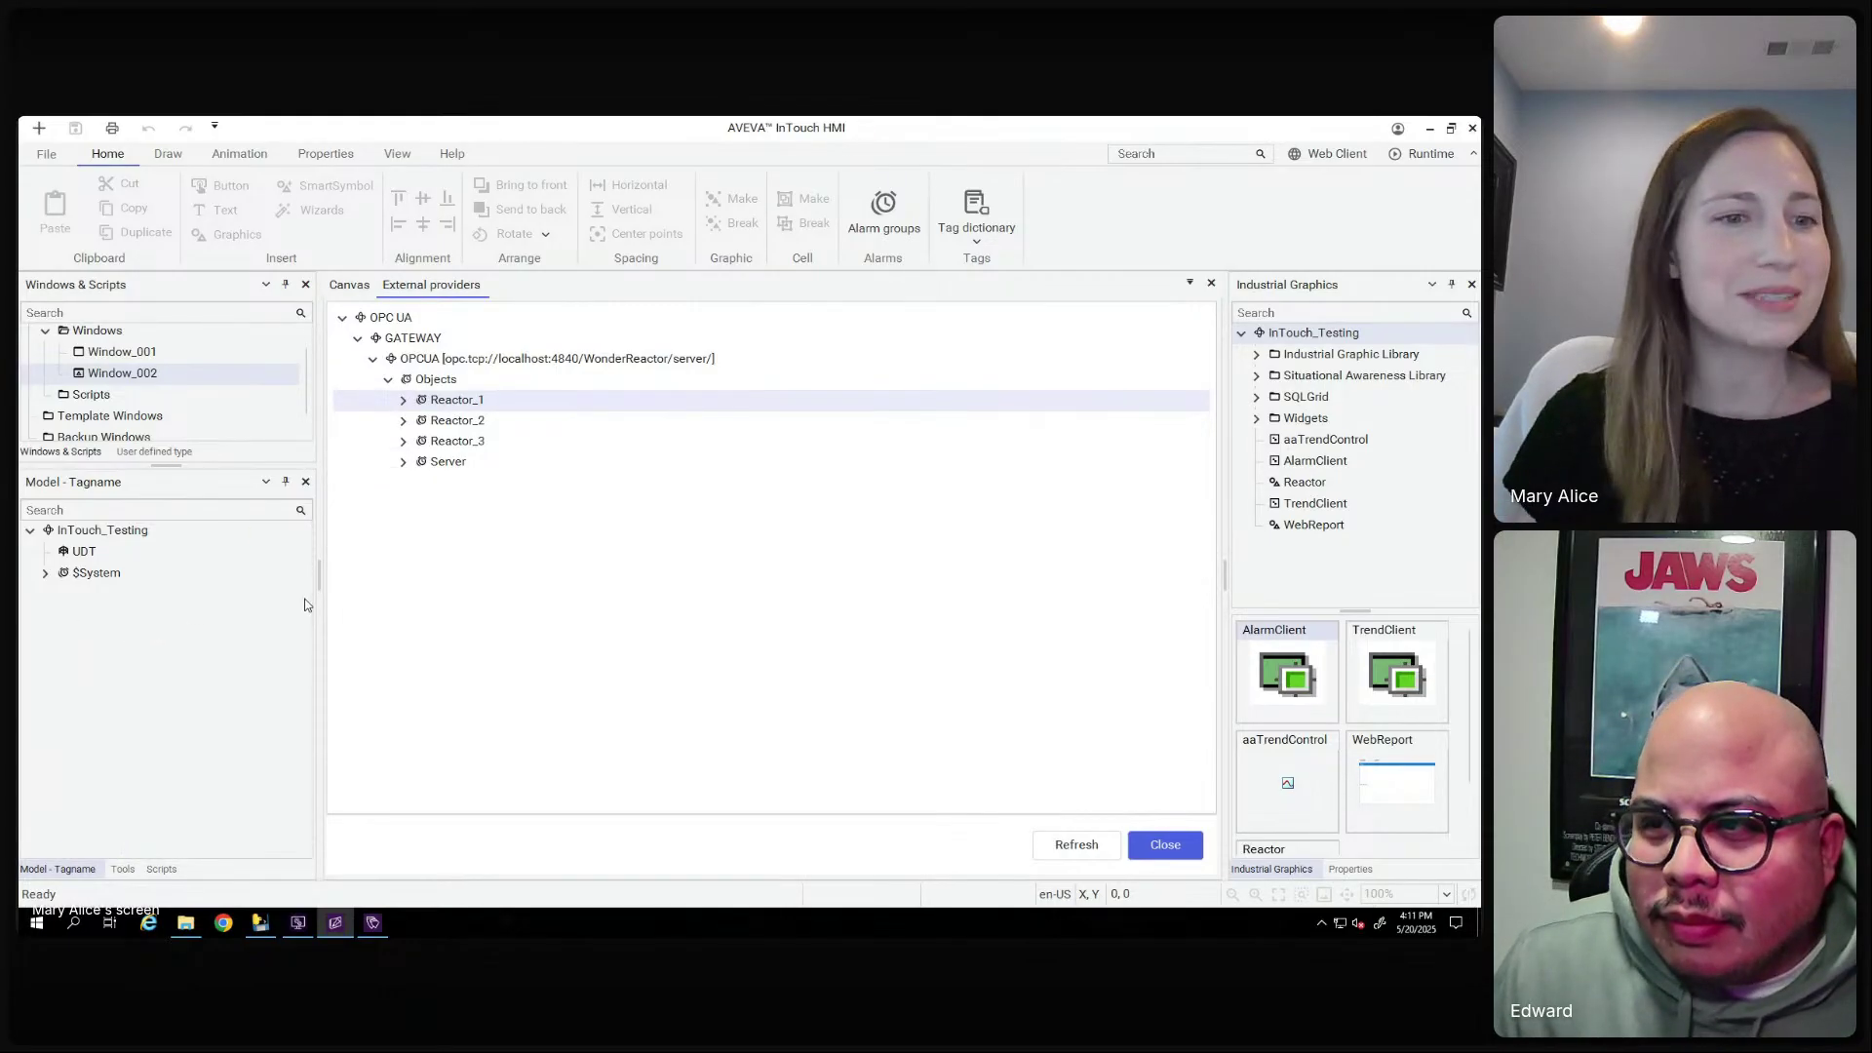
{"action": "left_click", "coordinate": [45, 573]}
{"action": "left_click", "coordinate": [61, 639]}
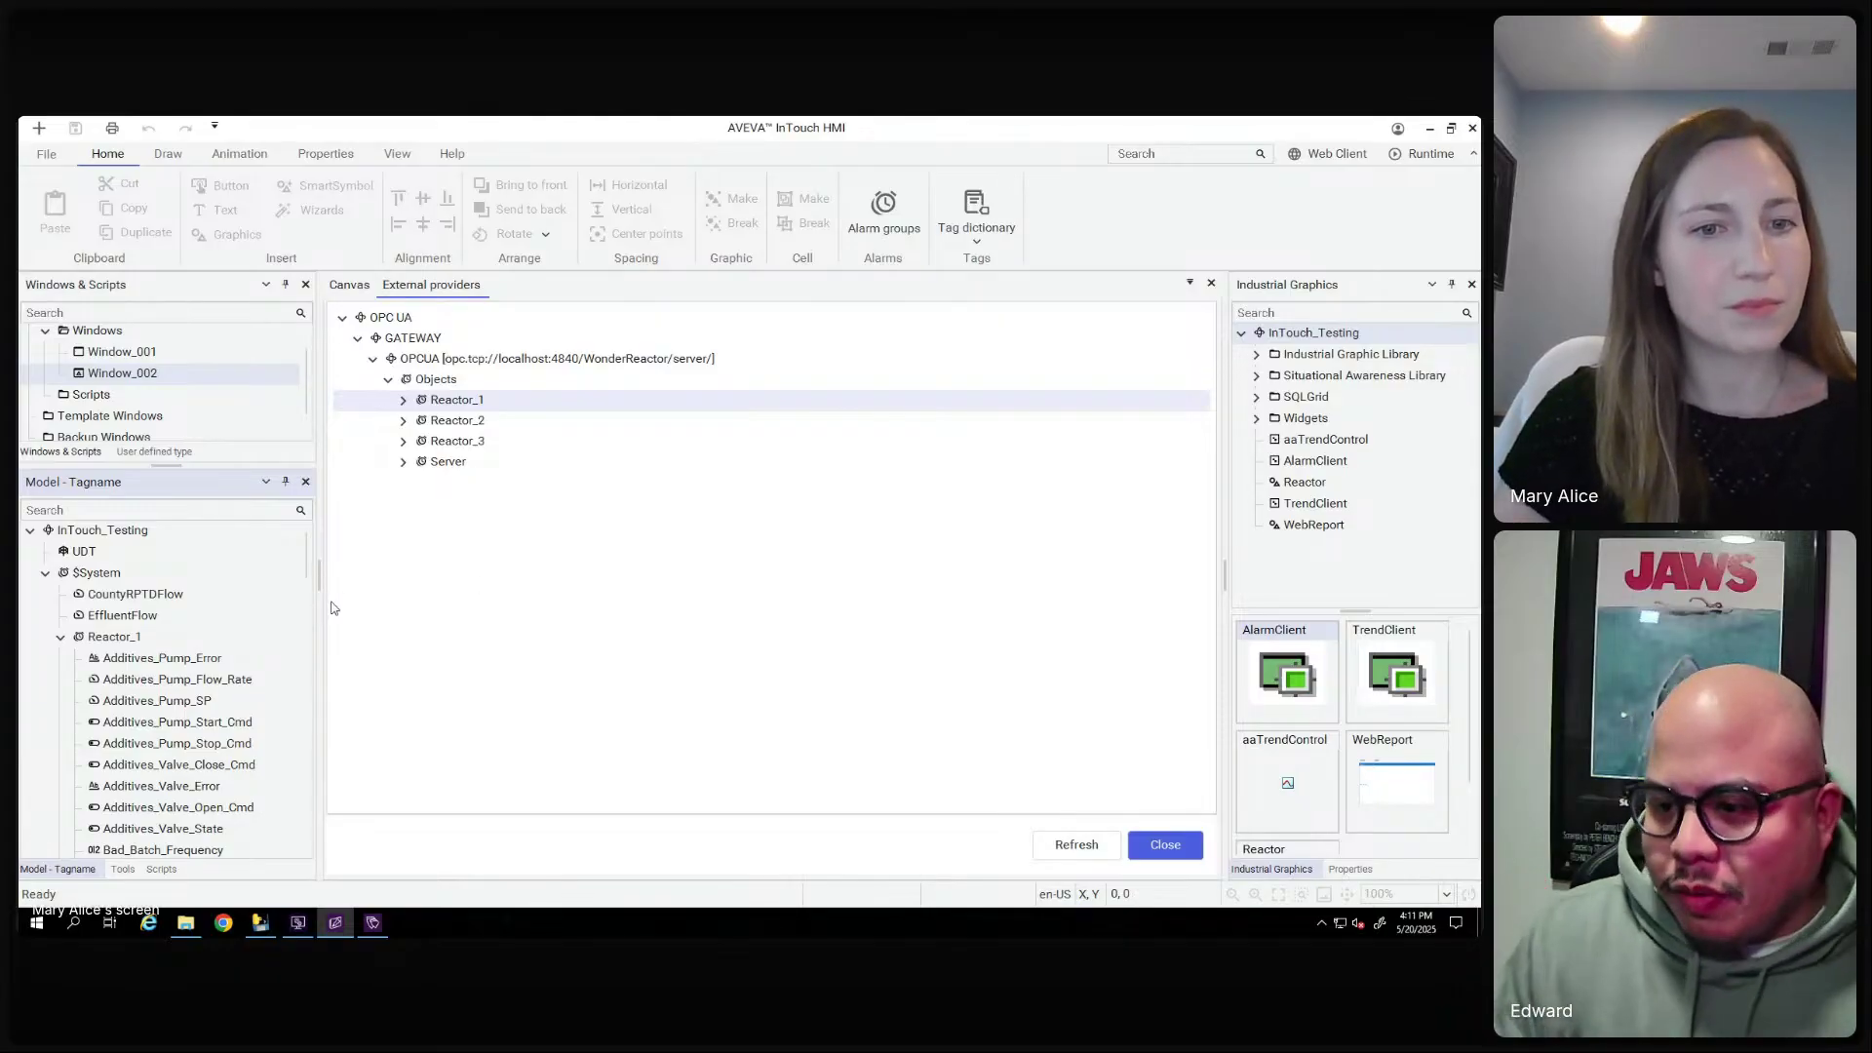
Start a new tag named tag1 in the tag dictionary and show both its details and alarm settings
{"action": "left_click", "coordinate": [978, 210]}
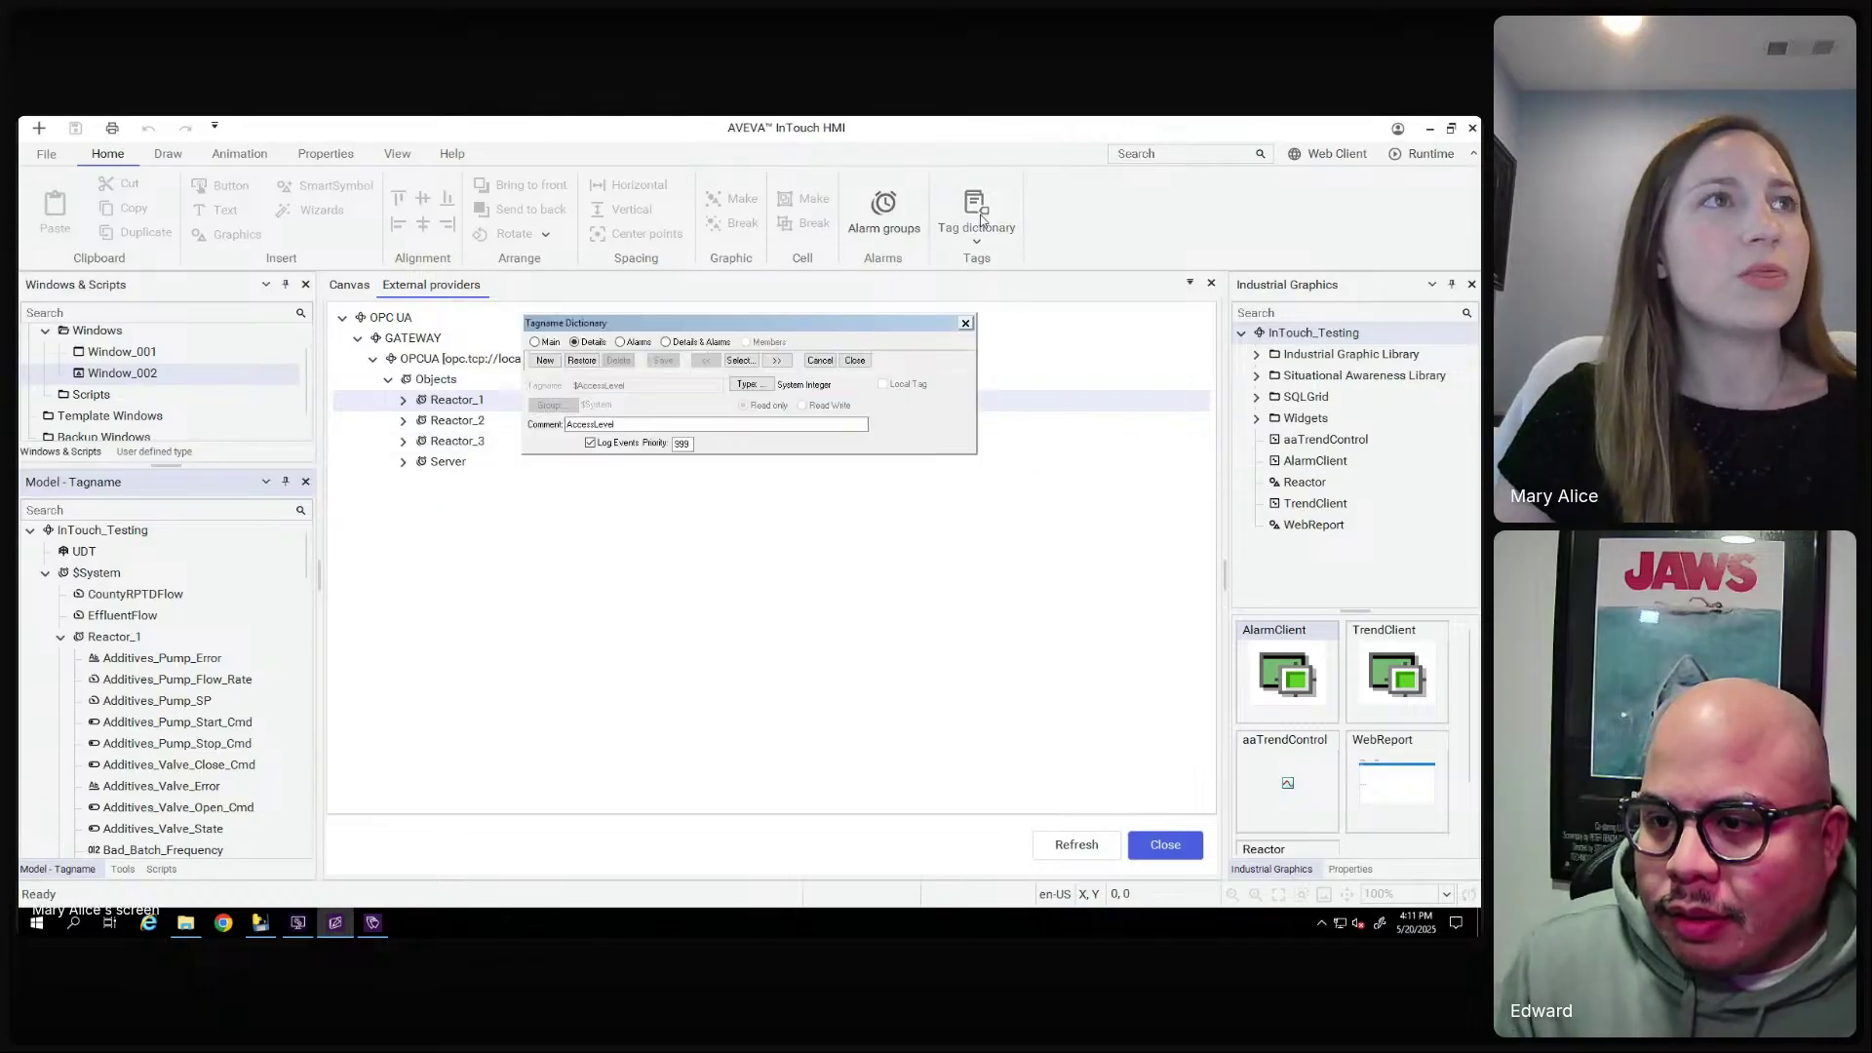
{"action": "left_click", "coordinate": [547, 363]}
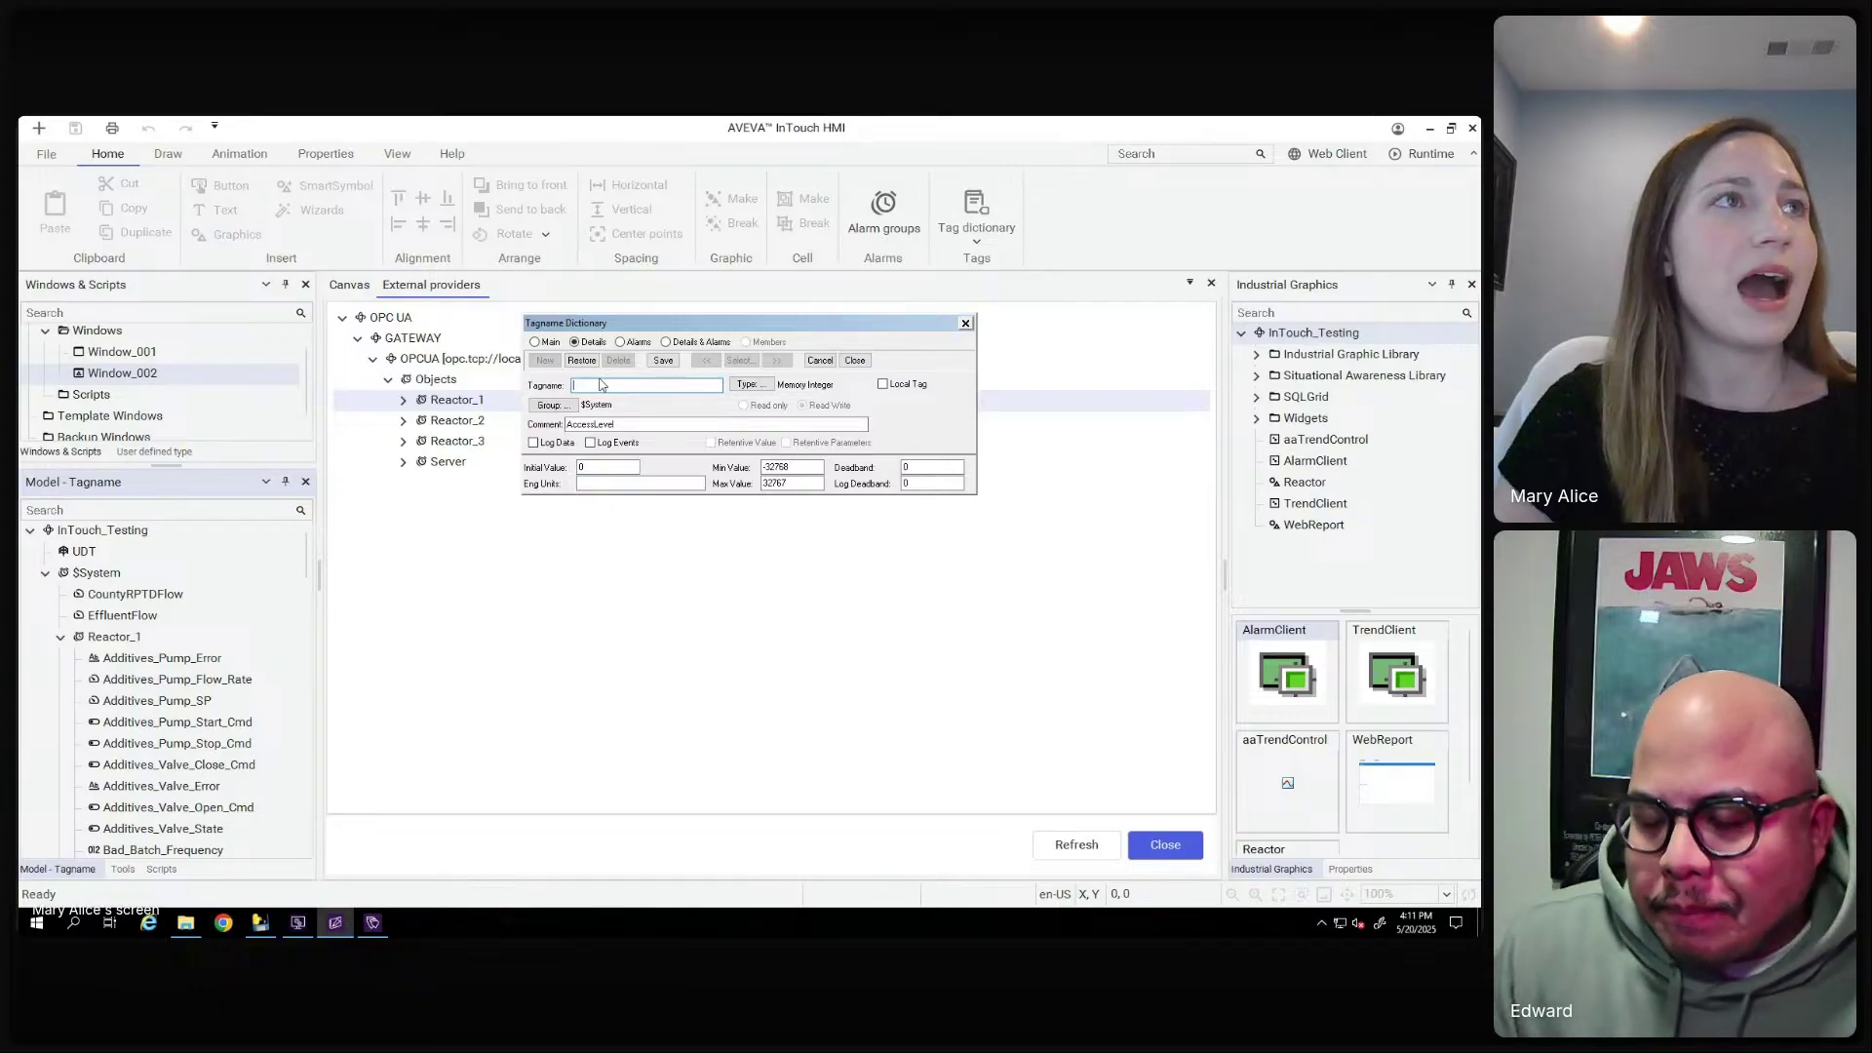
{"action": "left_click", "coordinate": [659, 360]}
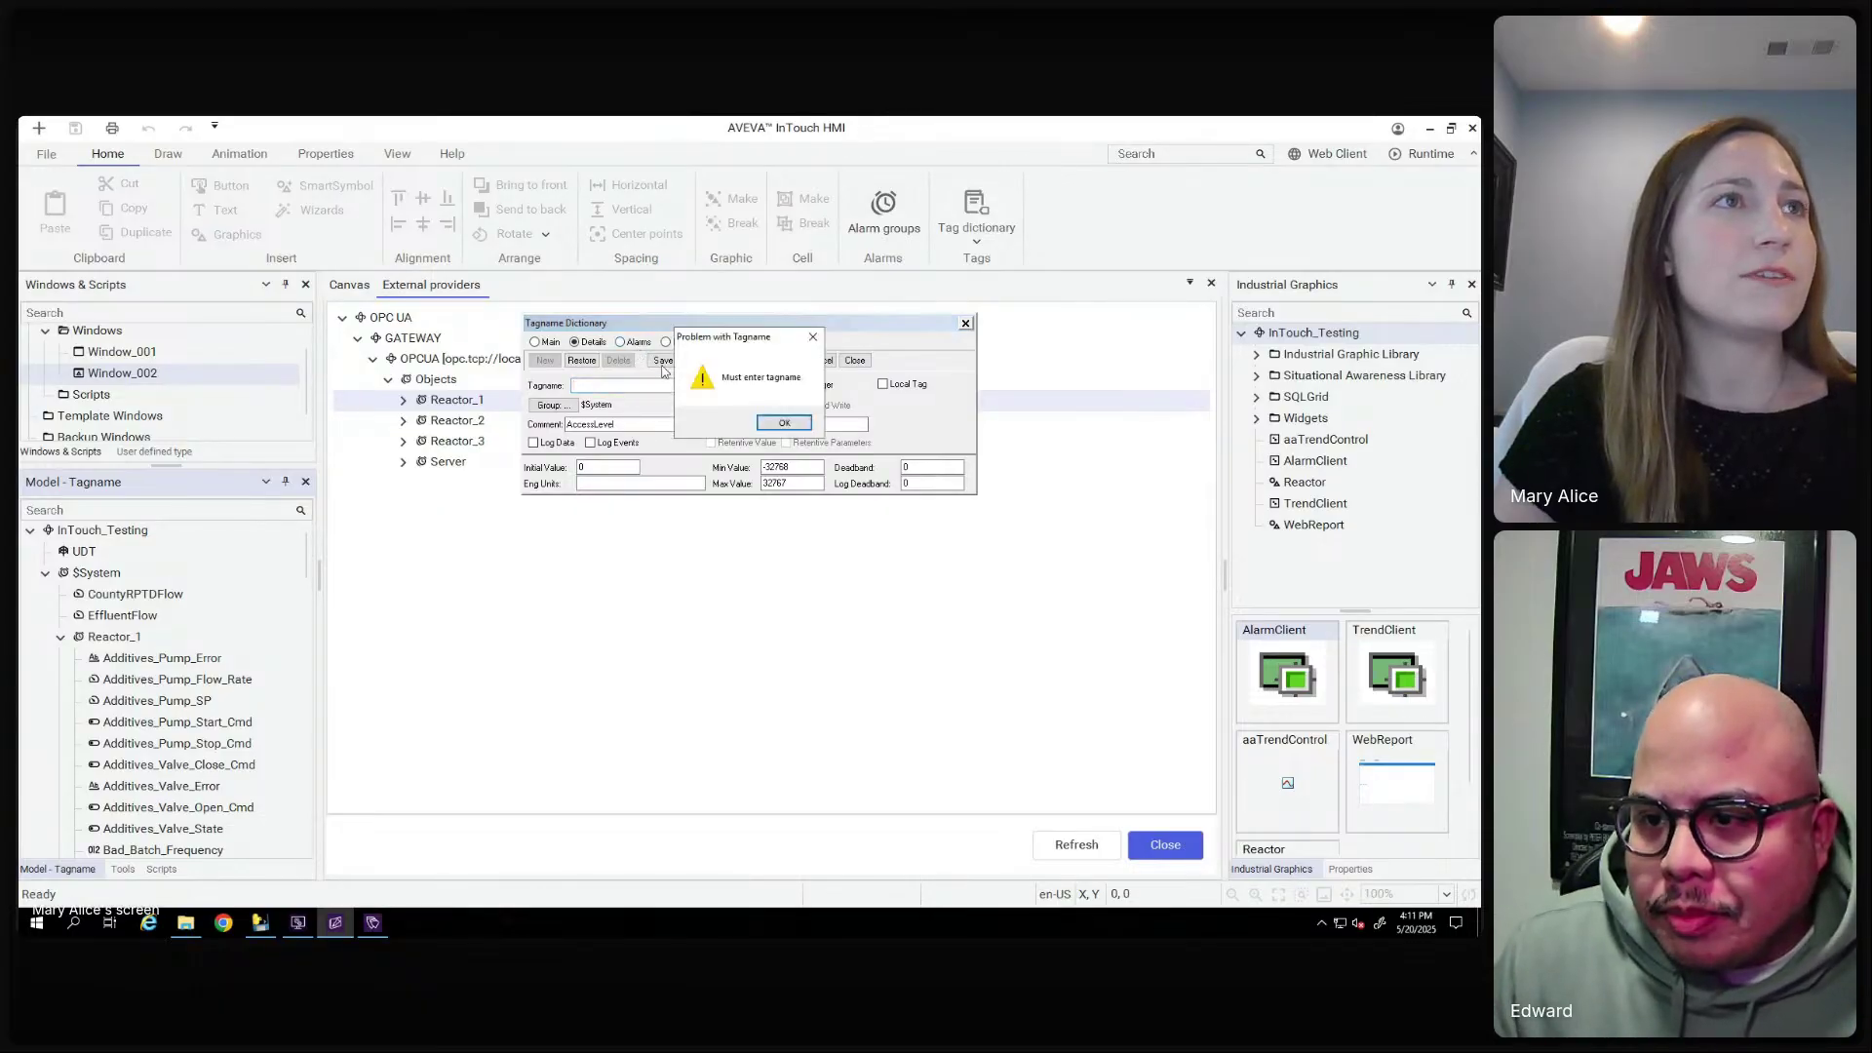
{"action": "left_click", "coordinate": [779, 422]}
{"action": "type", "text": "tag1"}
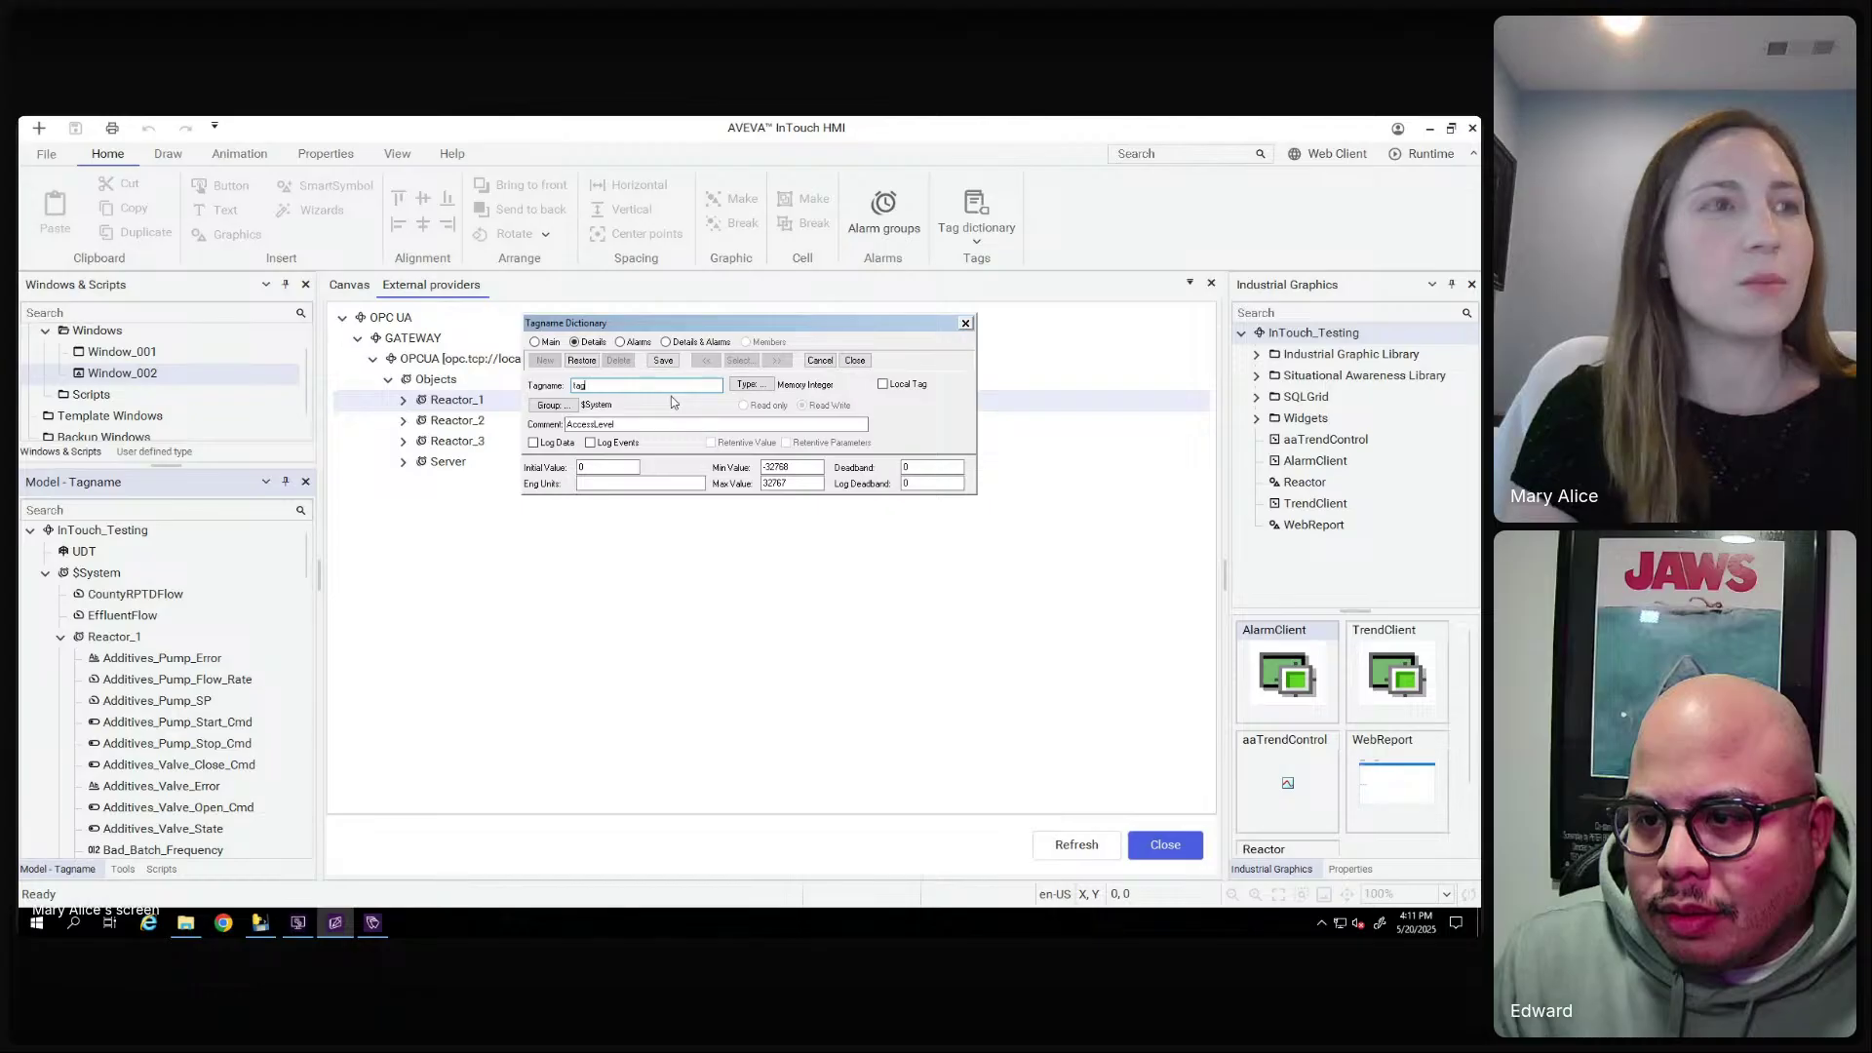
{"action": "left_click", "coordinate": [671, 342]}
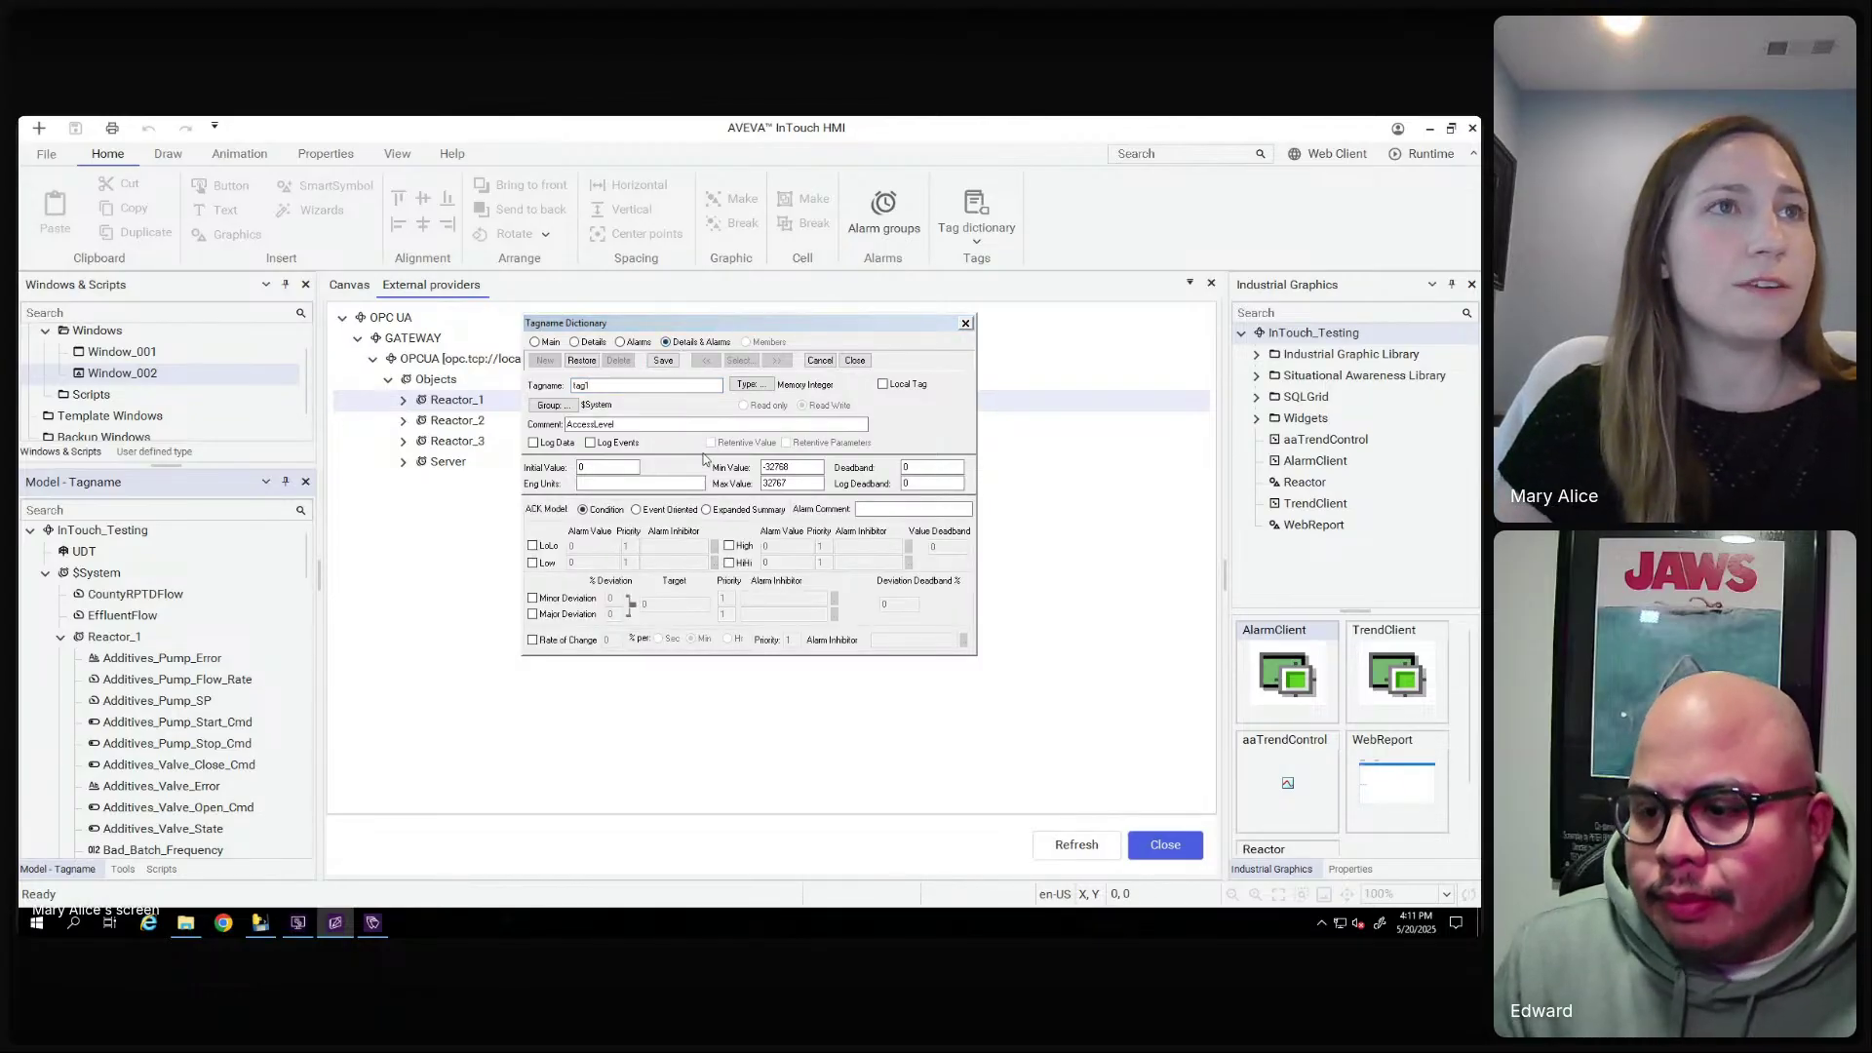
Change the type of tag1 to I/O Integer and close the tag dictionary
{"action": "left_click", "coordinate": [751, 384]}
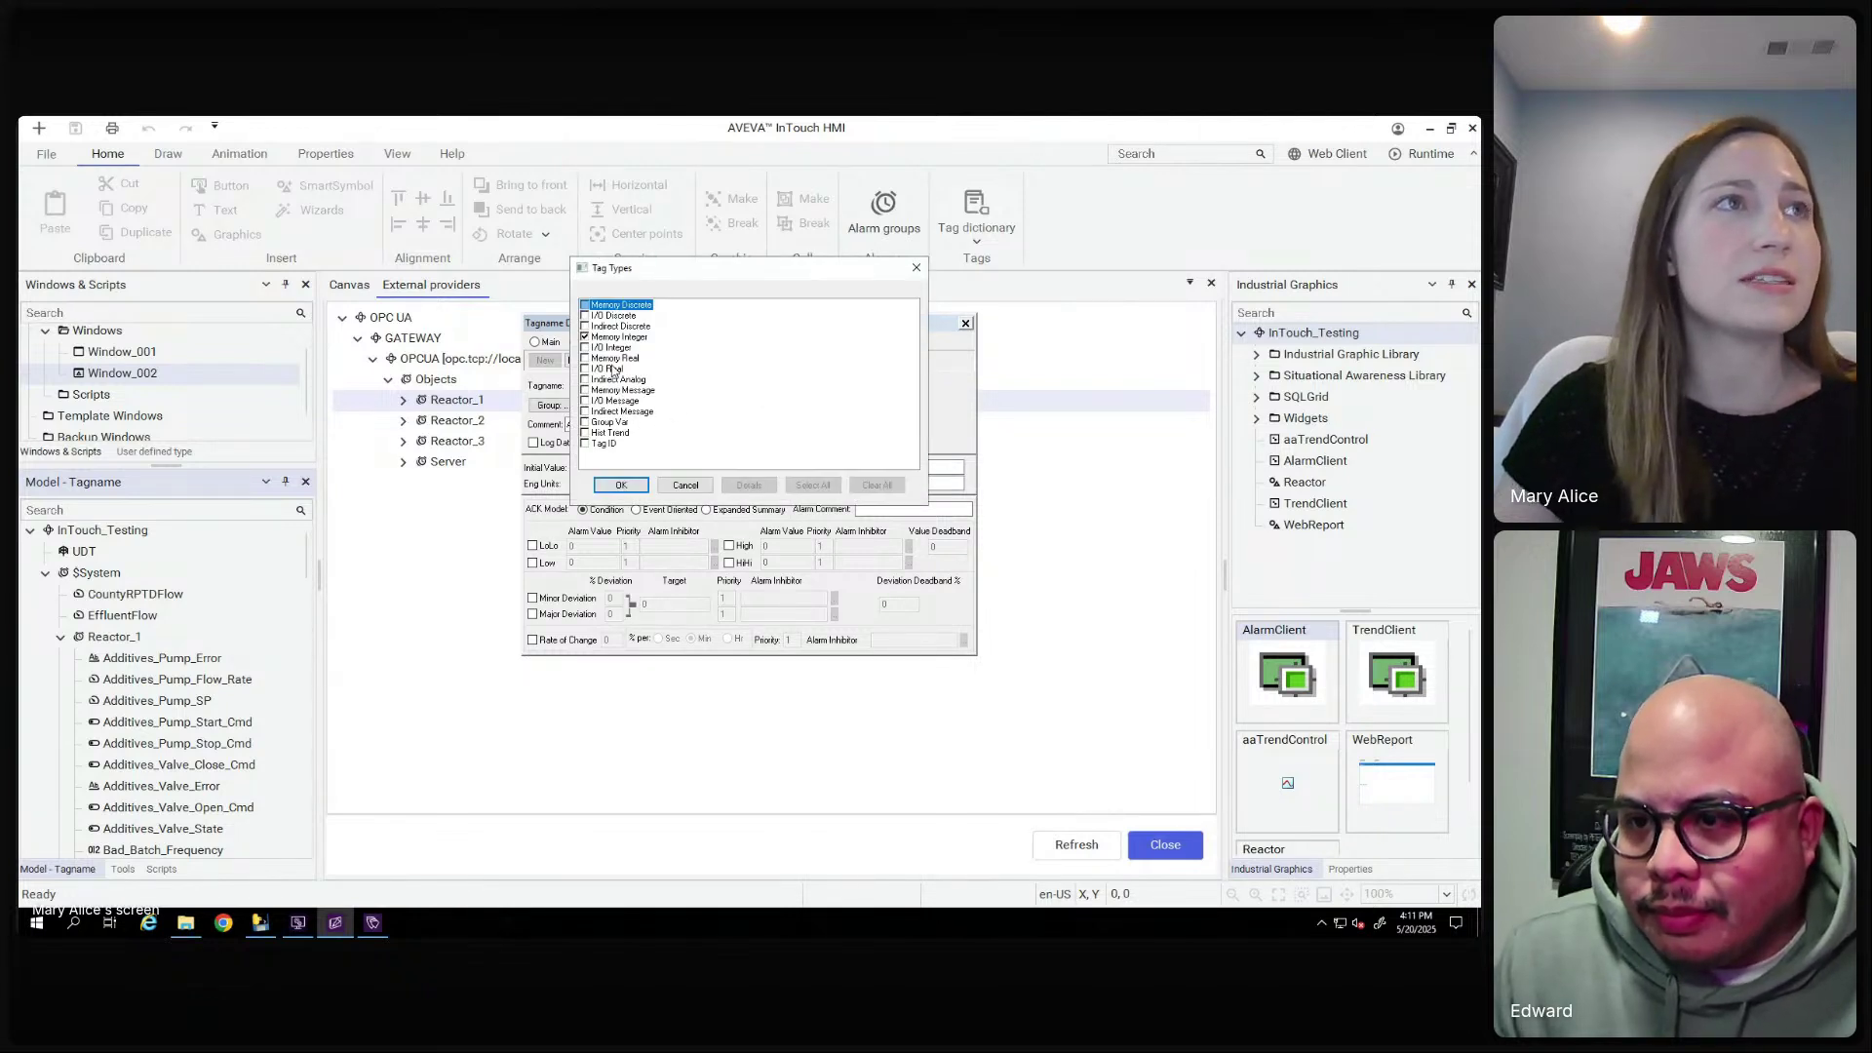
{"action": "left_click", "coordinate": [610, 349]}
{"action": "left_click", "coordinate": [615, 486]}
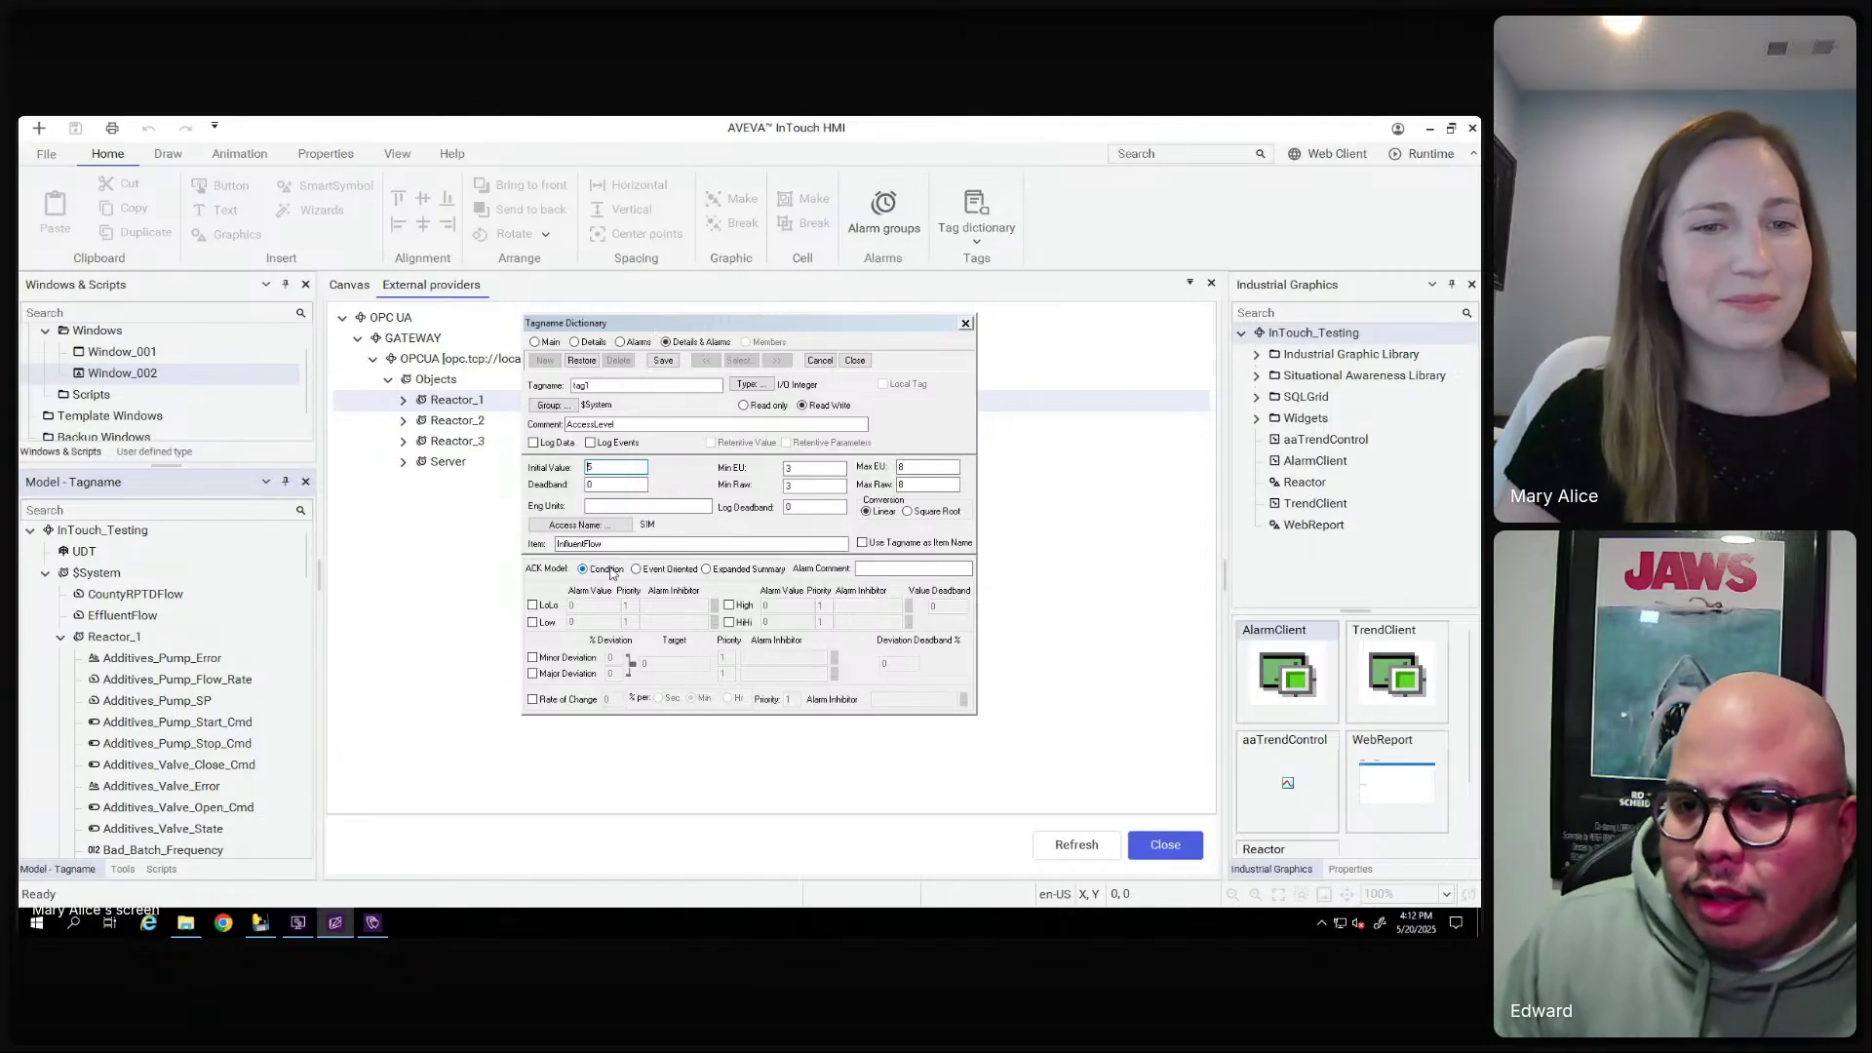
{"action": "left_click", "coordinate": [853, 362]}
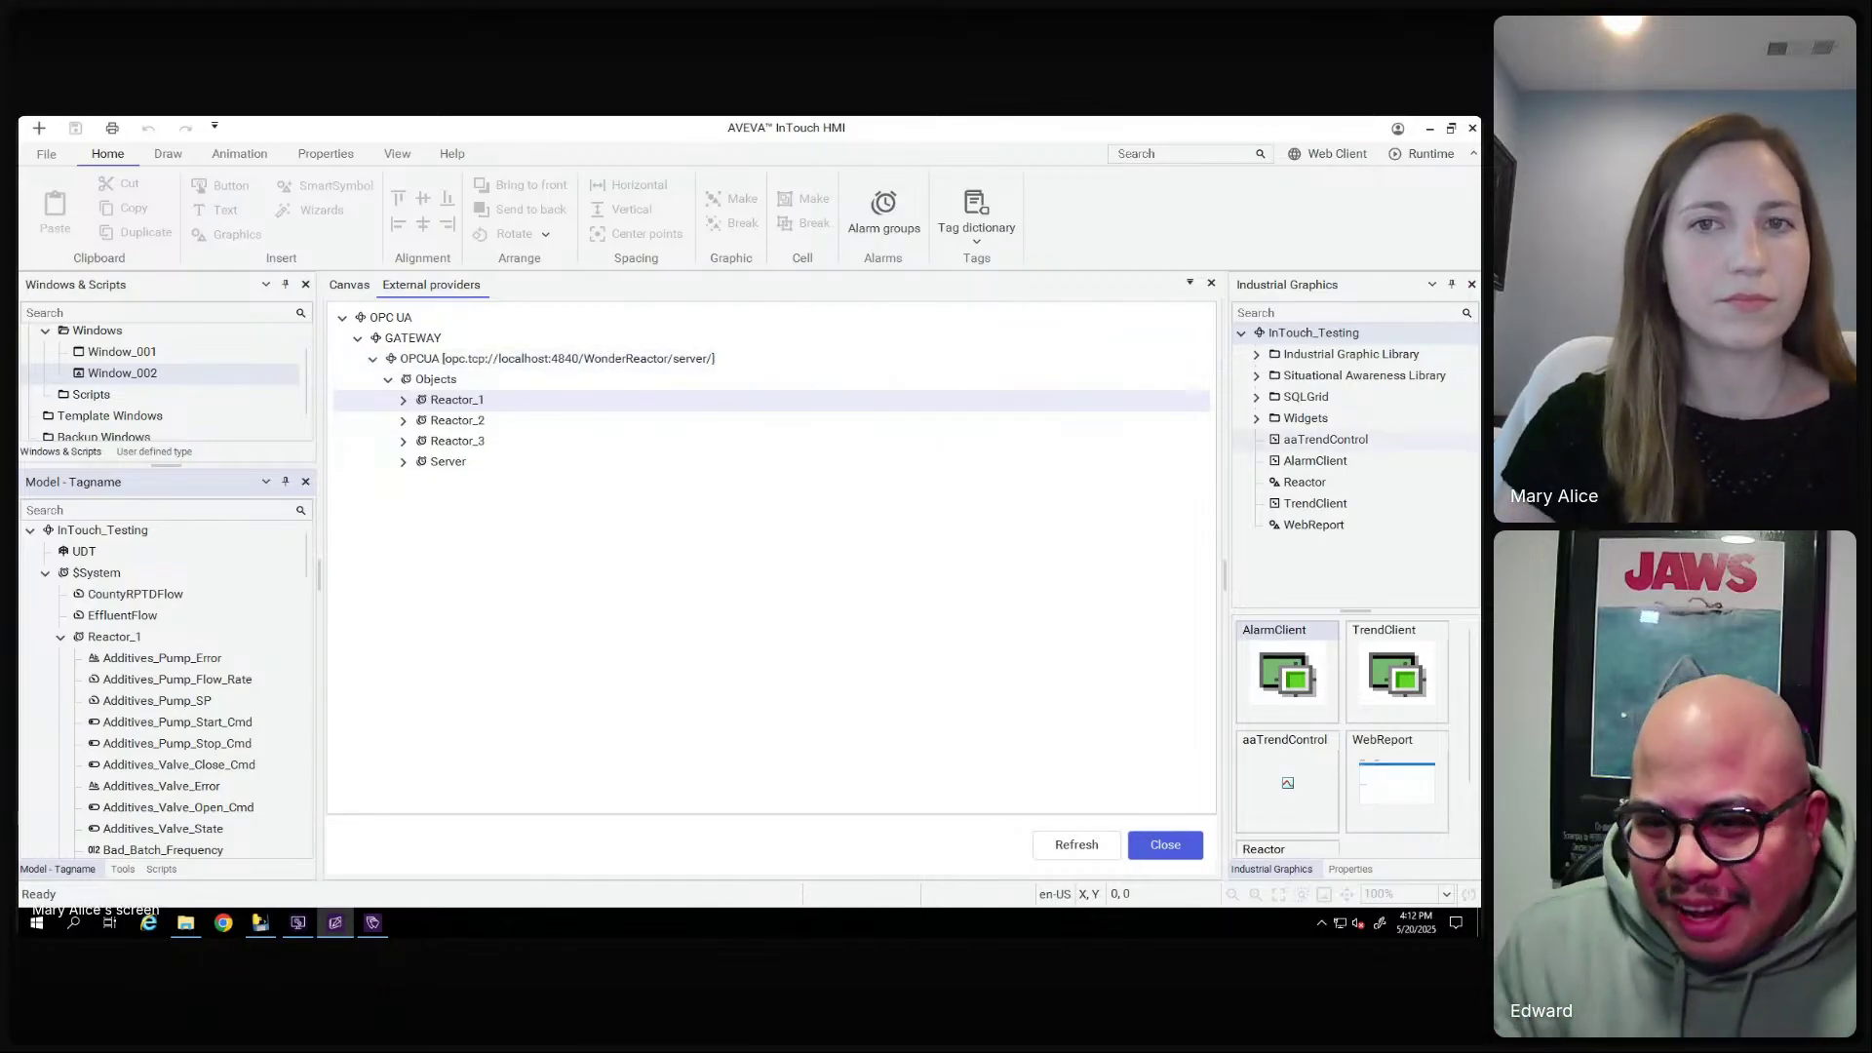
{"action": "left_click_drag", "start_coordinate": [1322, 440], "coordinate": [796, 644]}
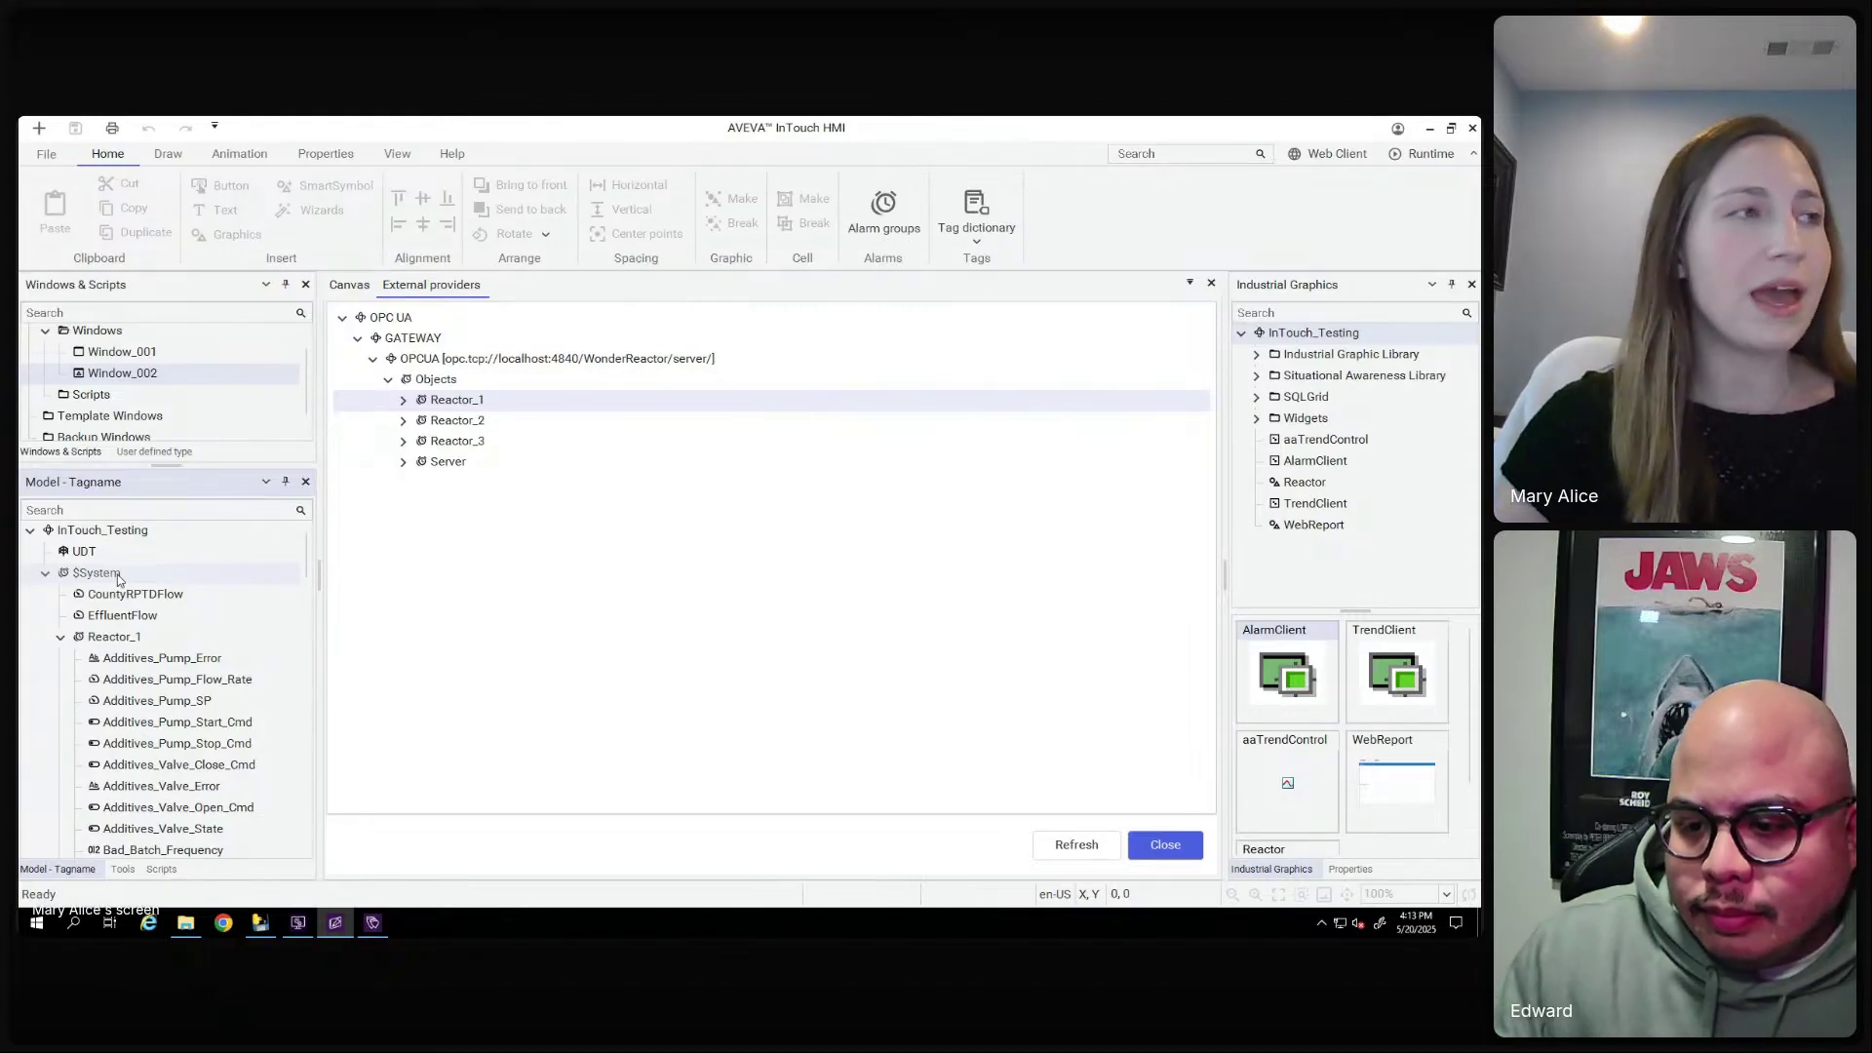
Collapse Reactor_1 in the tagname model and add an alarm group named Line2 with $System as its parent group
{"action": "left_click", "coordinate": [61, 638]}
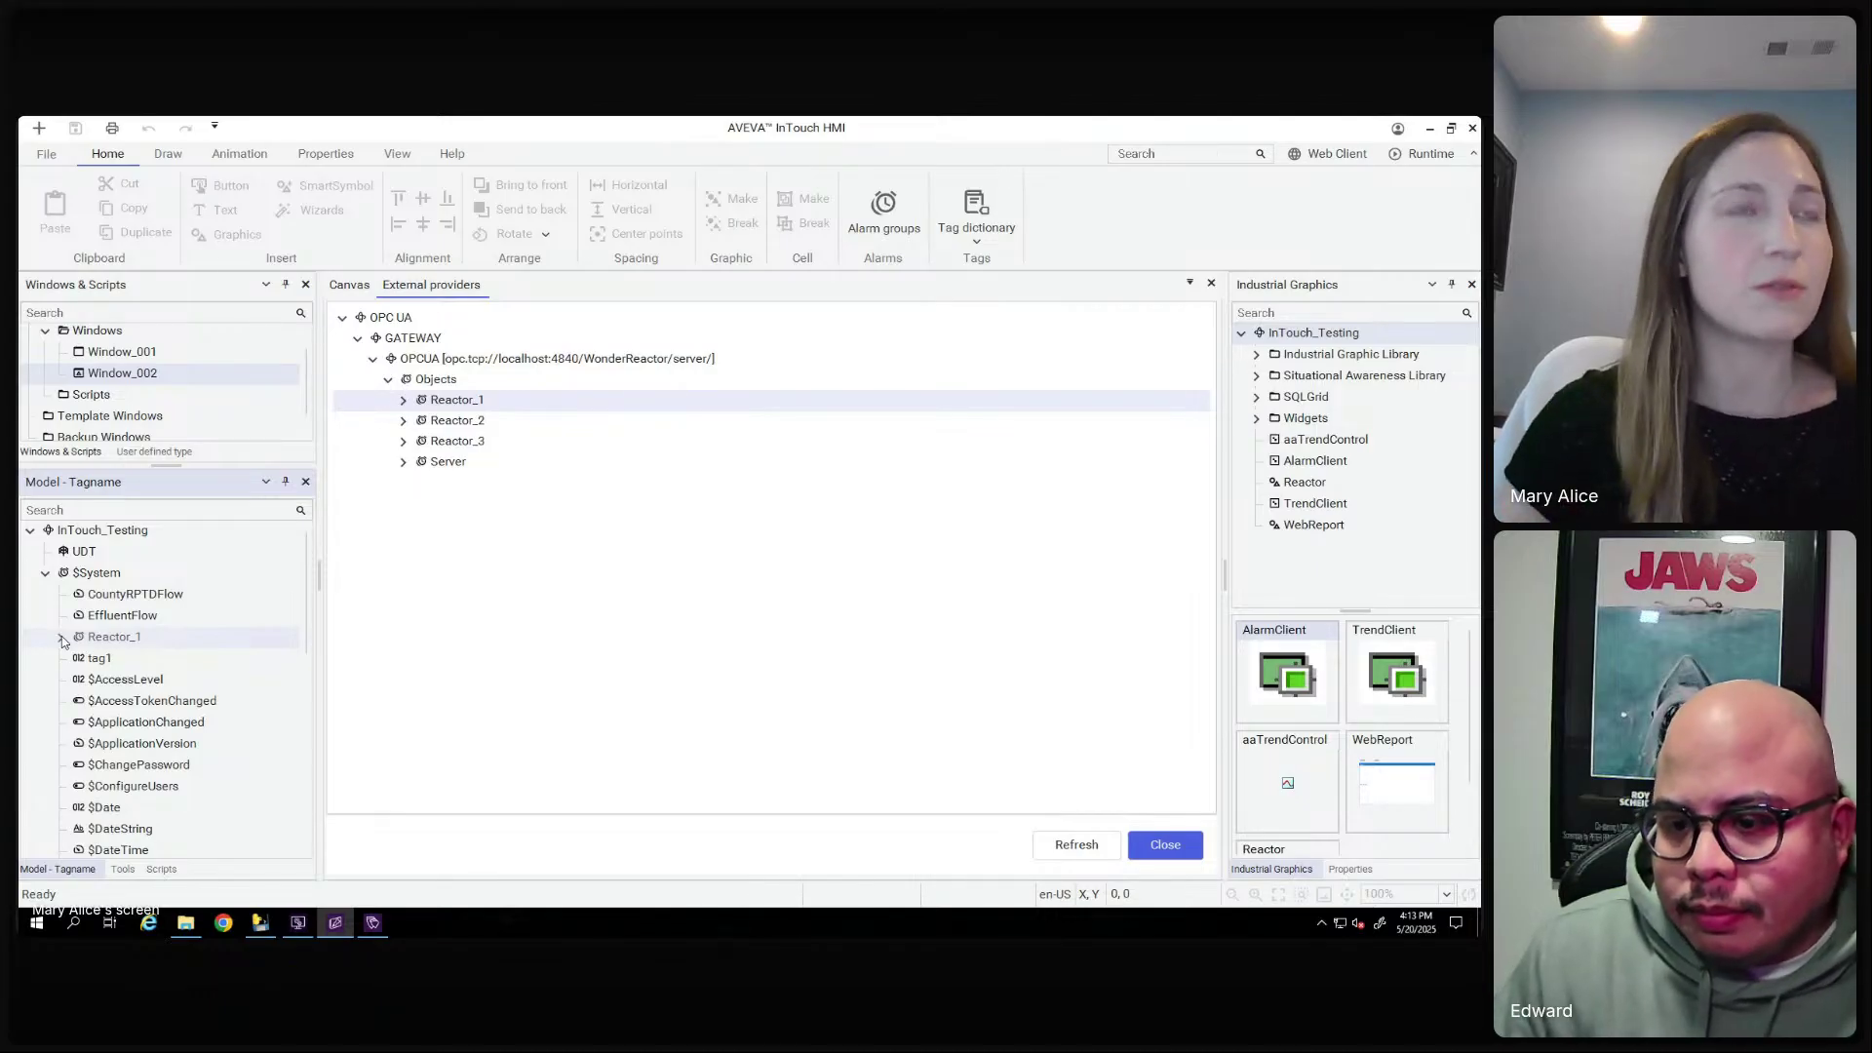
{"action": "left_click", "coordinate": [884, 207]}
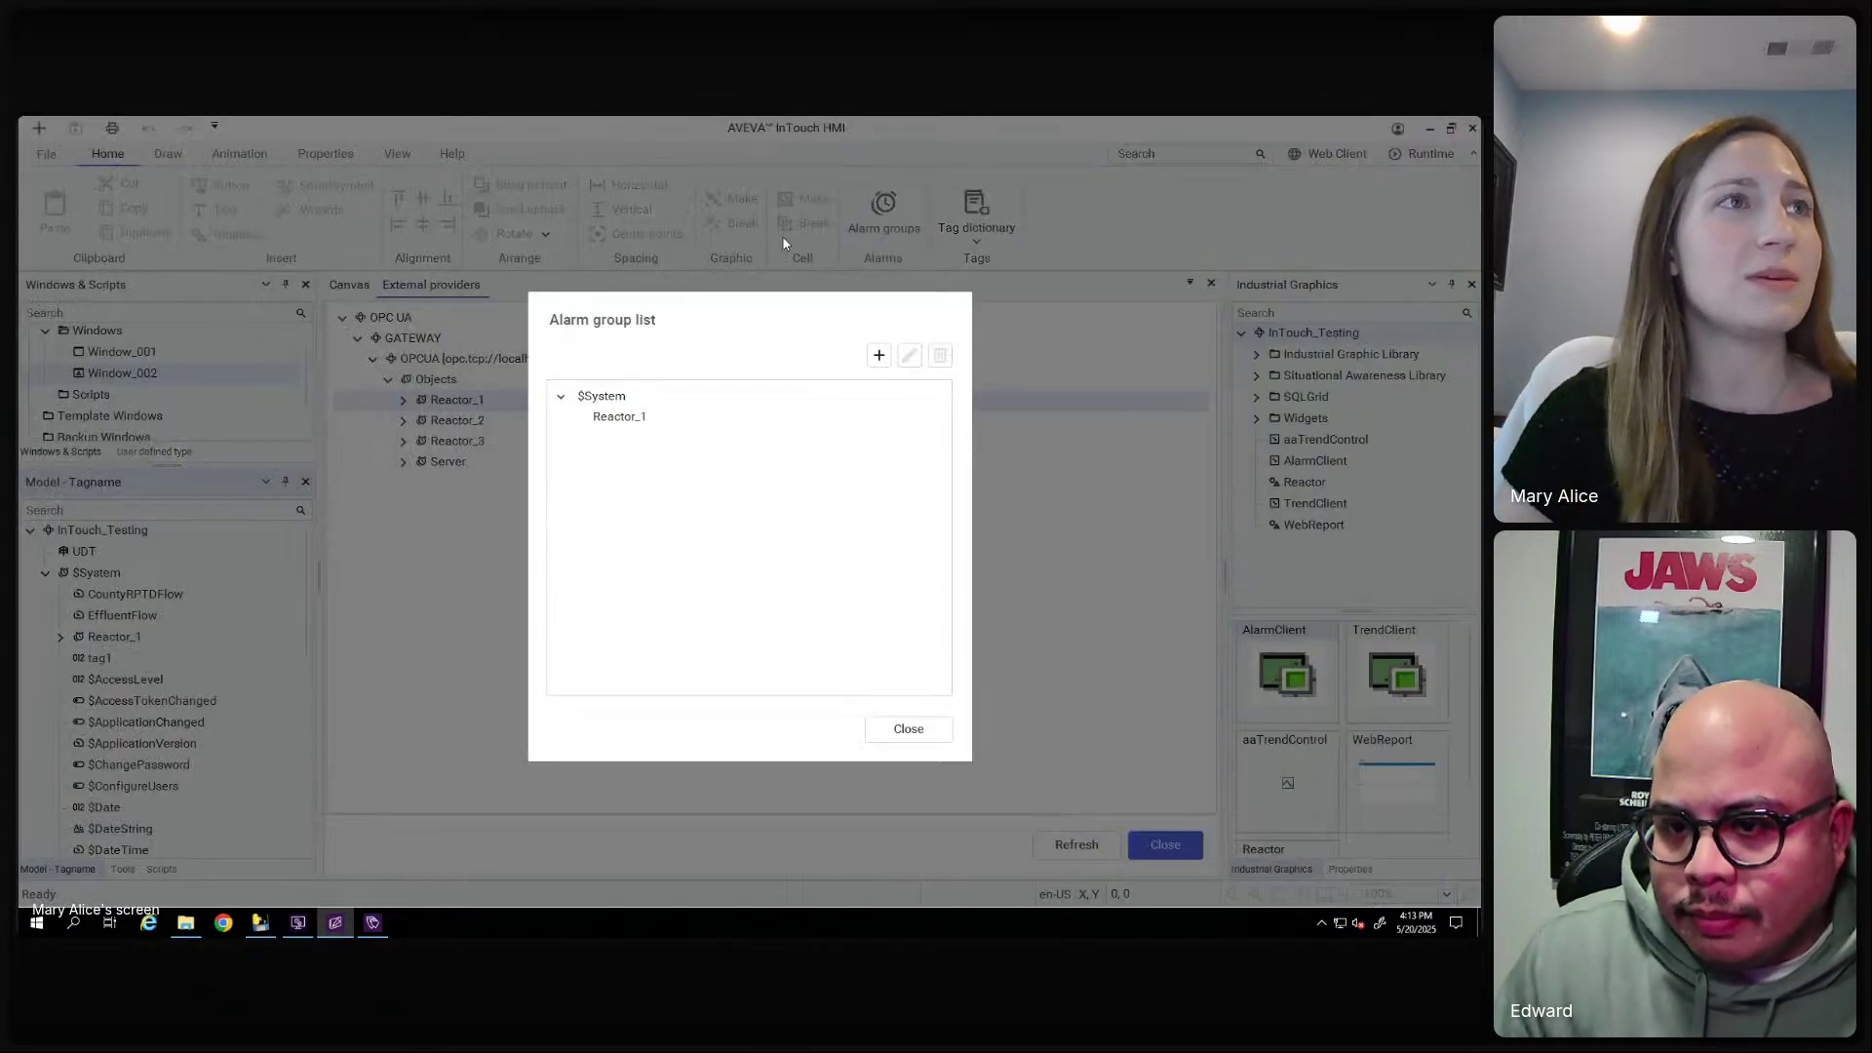
{"action": "left_click", "coordinate": [879, 355]}
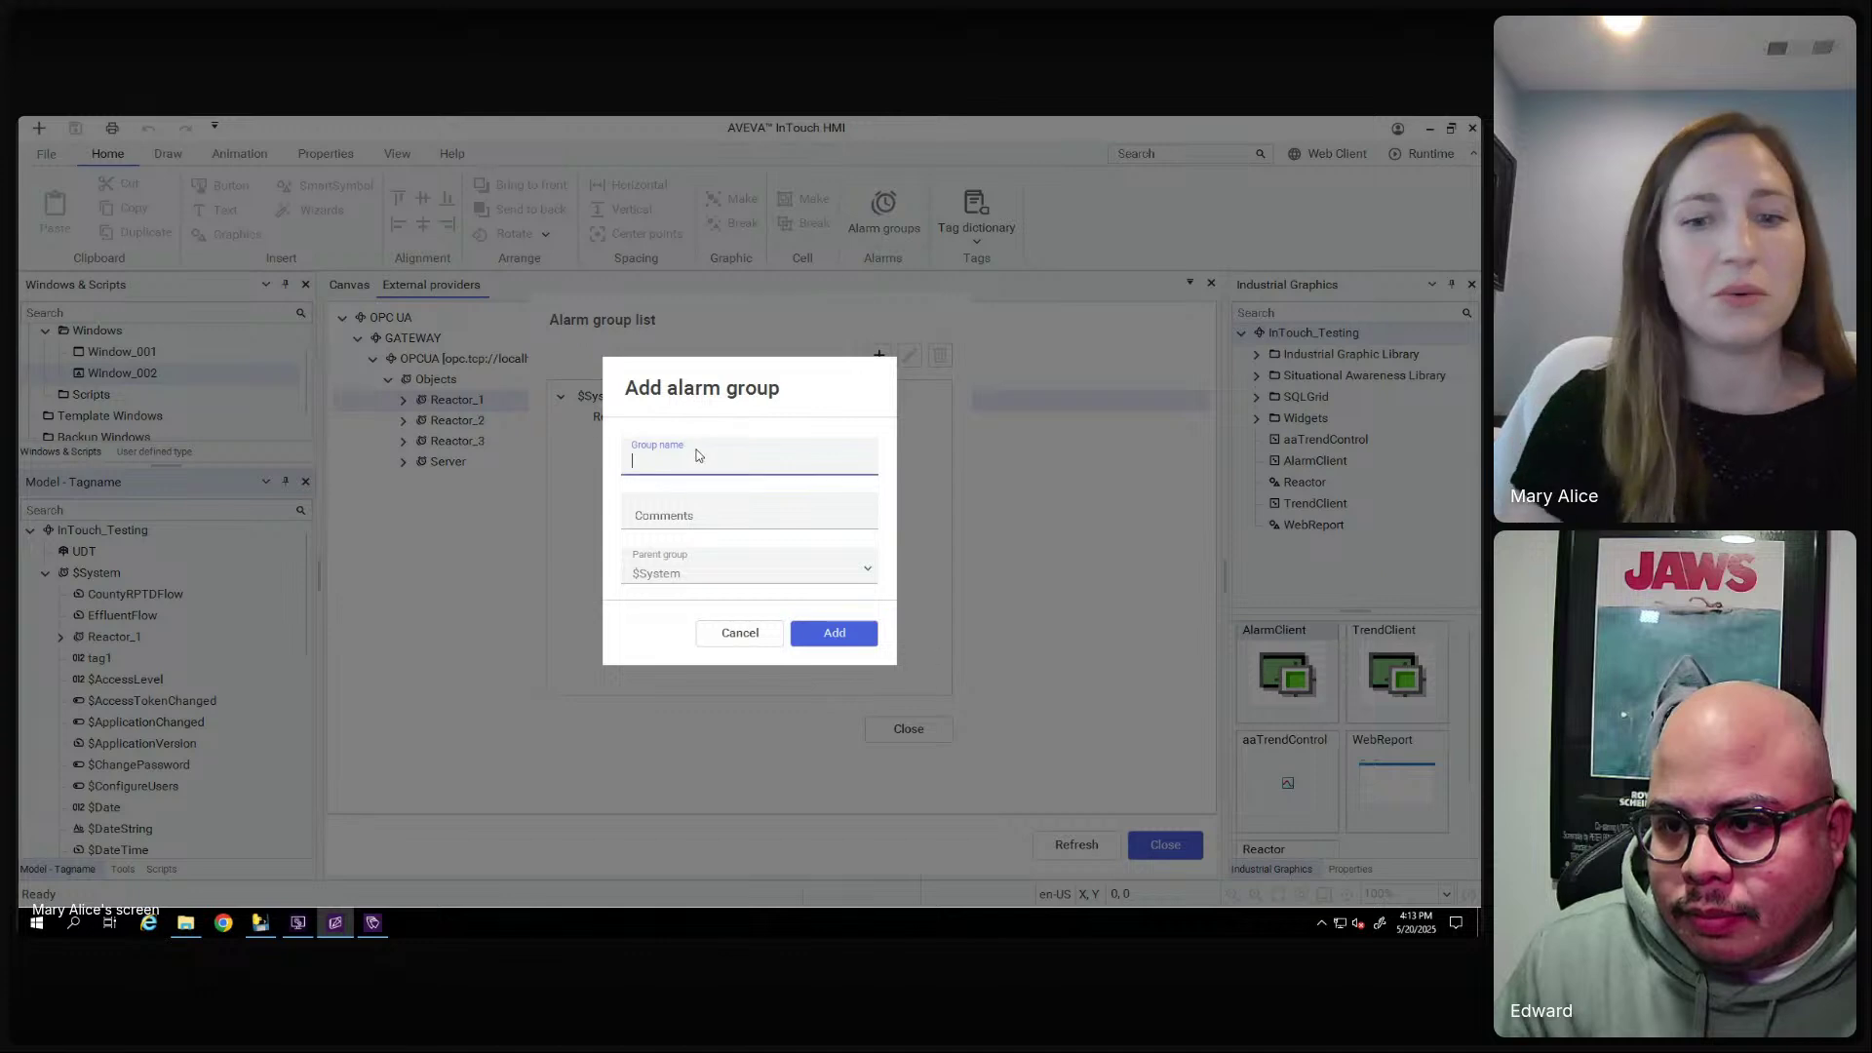
{"action": "type", "text": "Line2"}
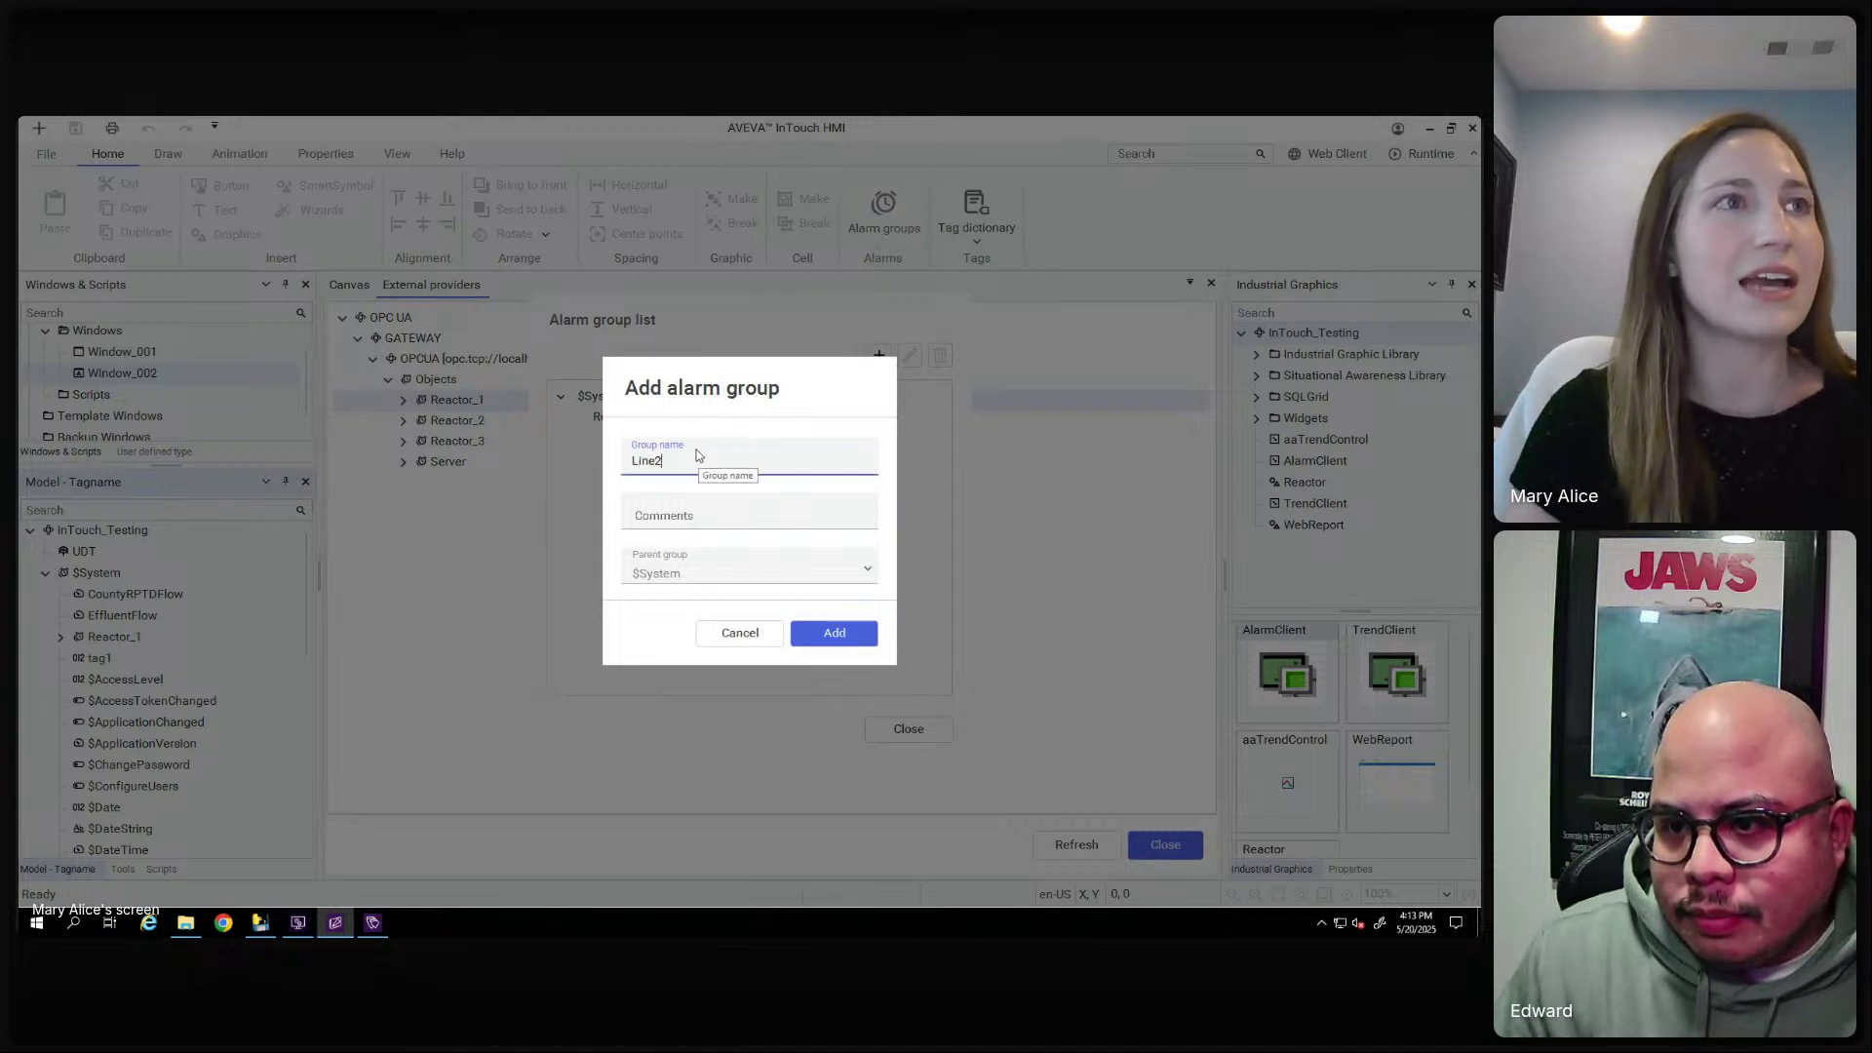
{"action": "left_click", "coordinate": [834, 634]}
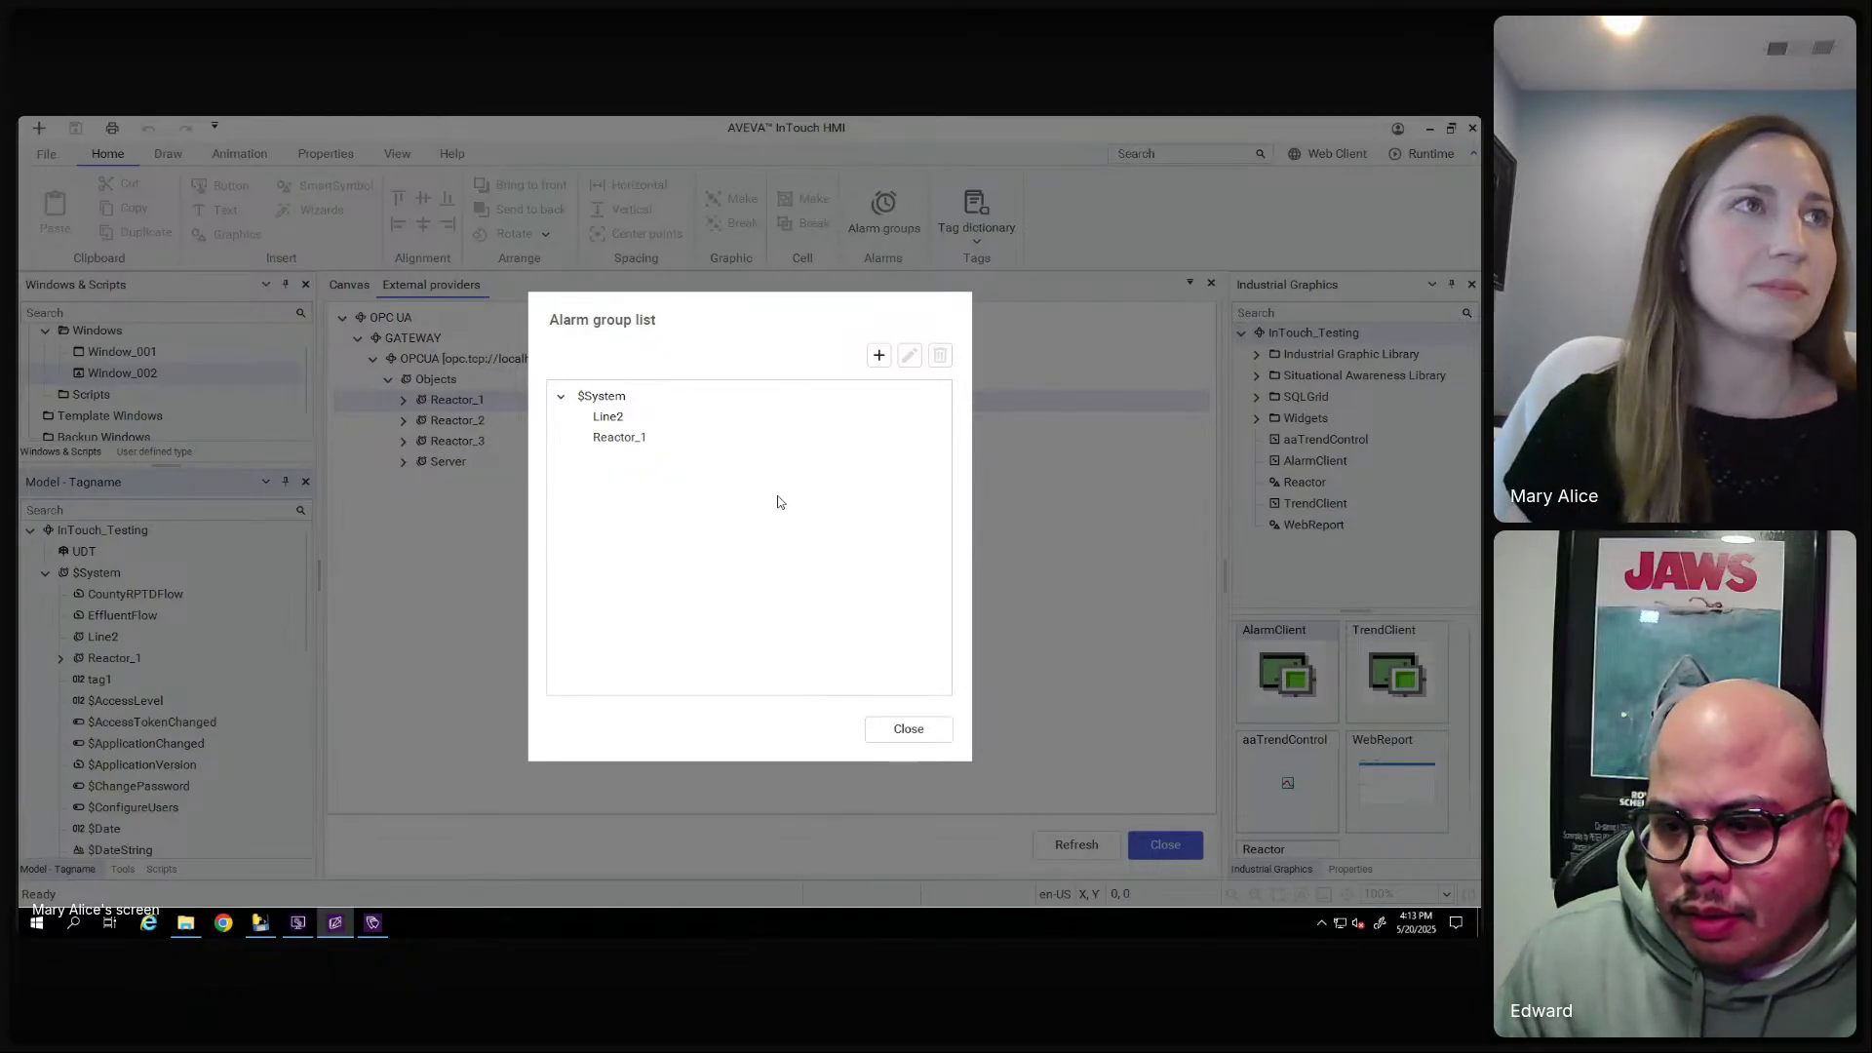
{"action": "left_click", "coordinate": [893, 729]}
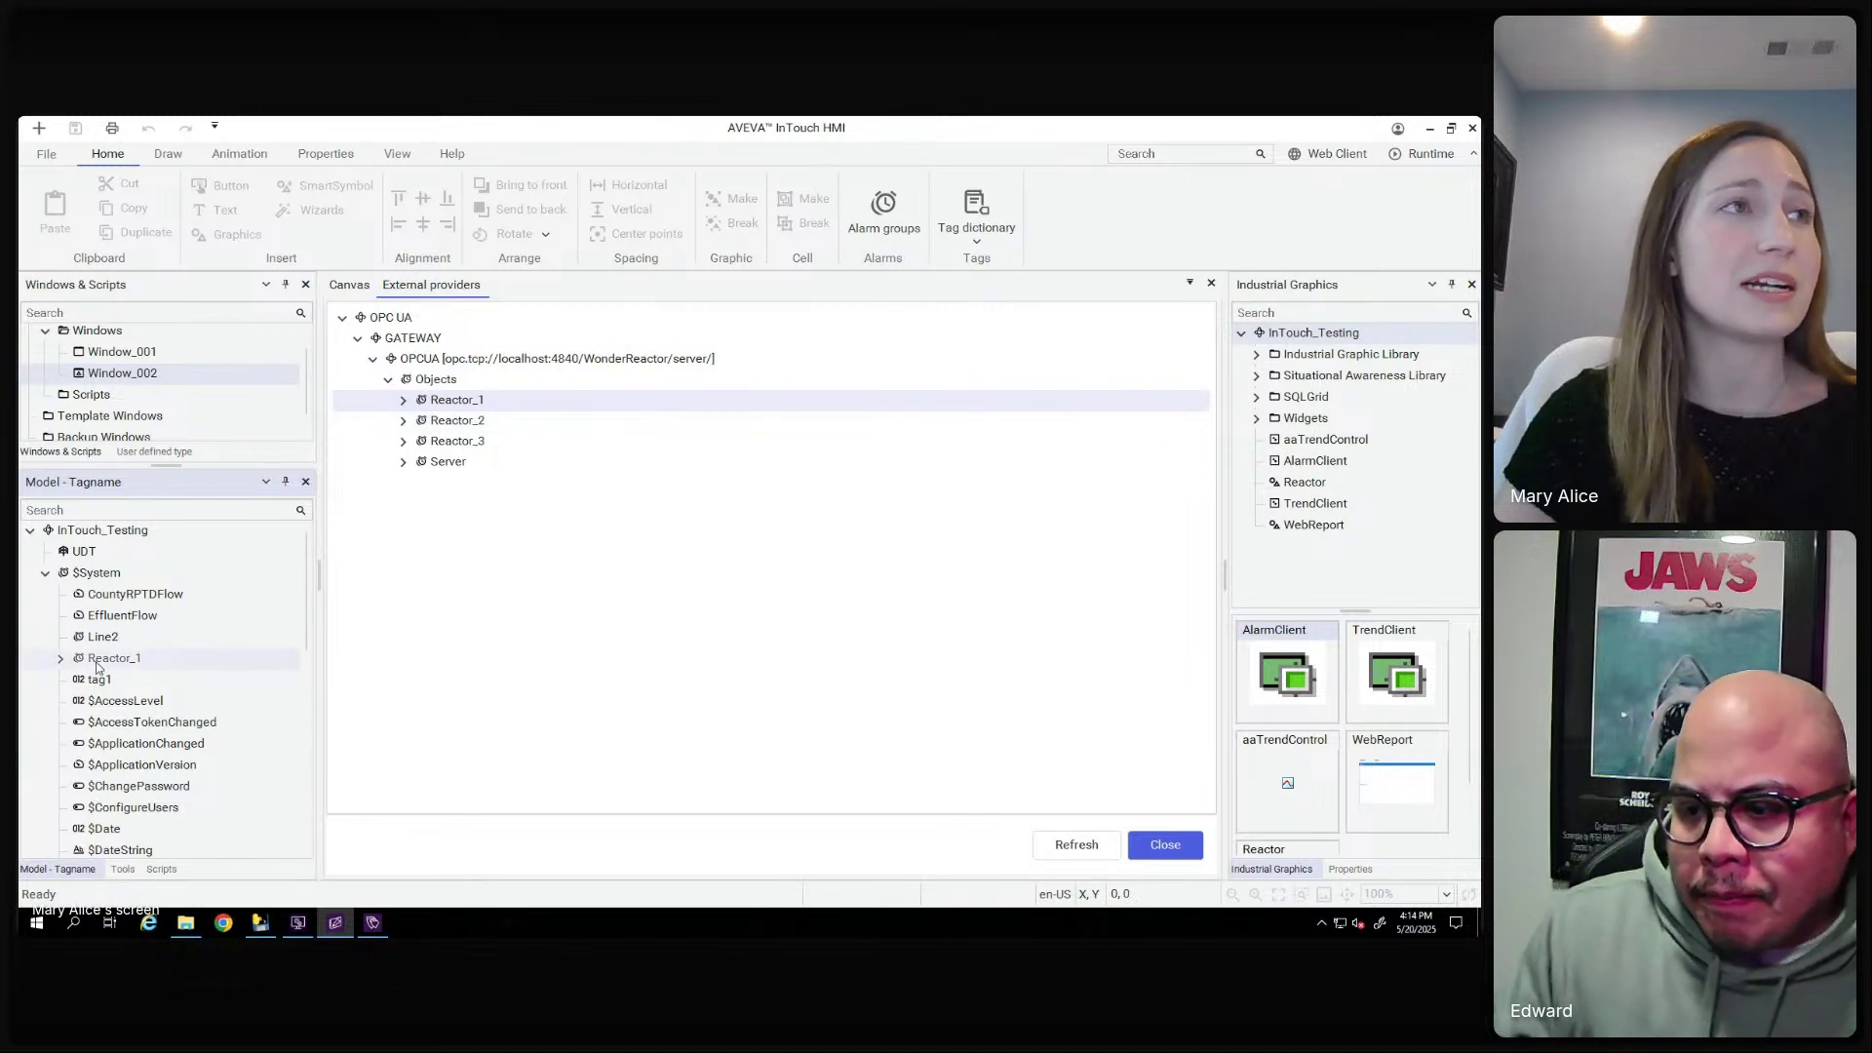
Add Reactor_2's five Additives items, from Additives.Pump.Start.Cmd to Additives.Valve.State, to the Line2 group as tags and expand the group
{"action": "left_click", "coordinate": [404, 421]}
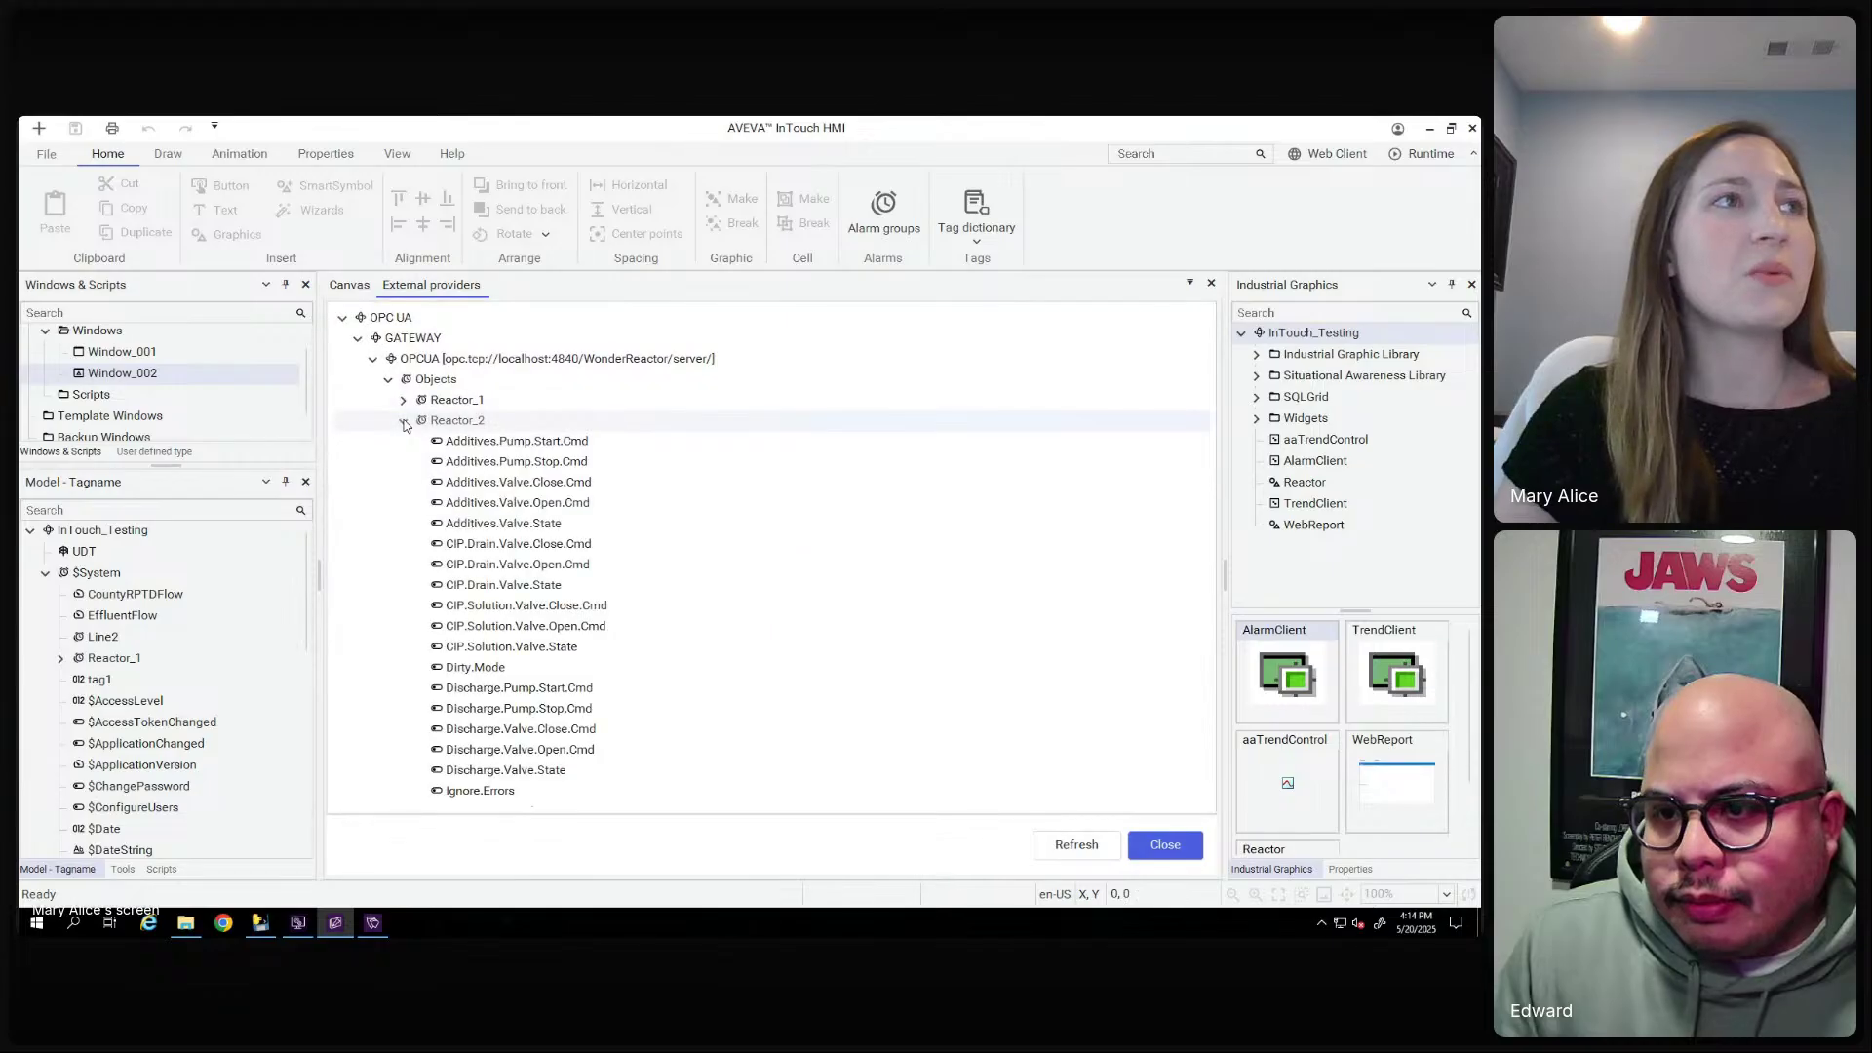
{"action": "left_click", "coordinate": [529, 444]}
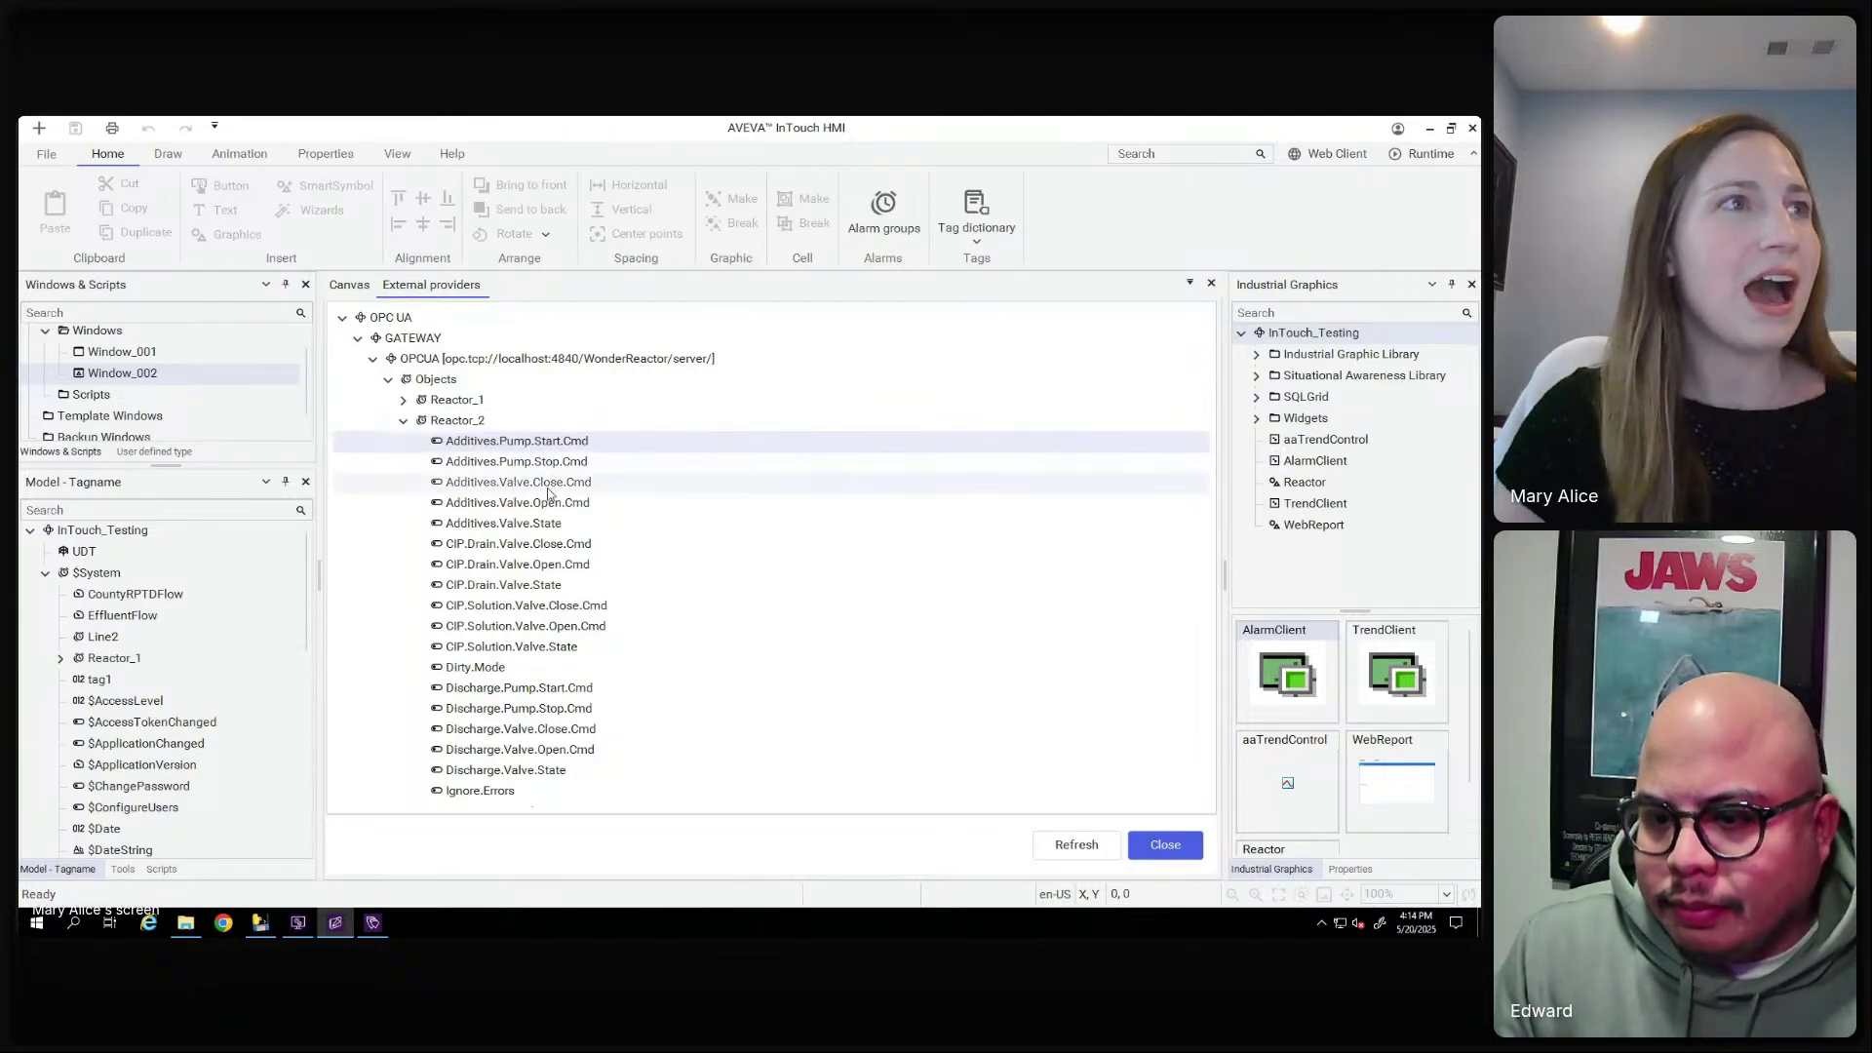
{"action": "left_click", "coordinate": [539, 523], "text": "shift"}
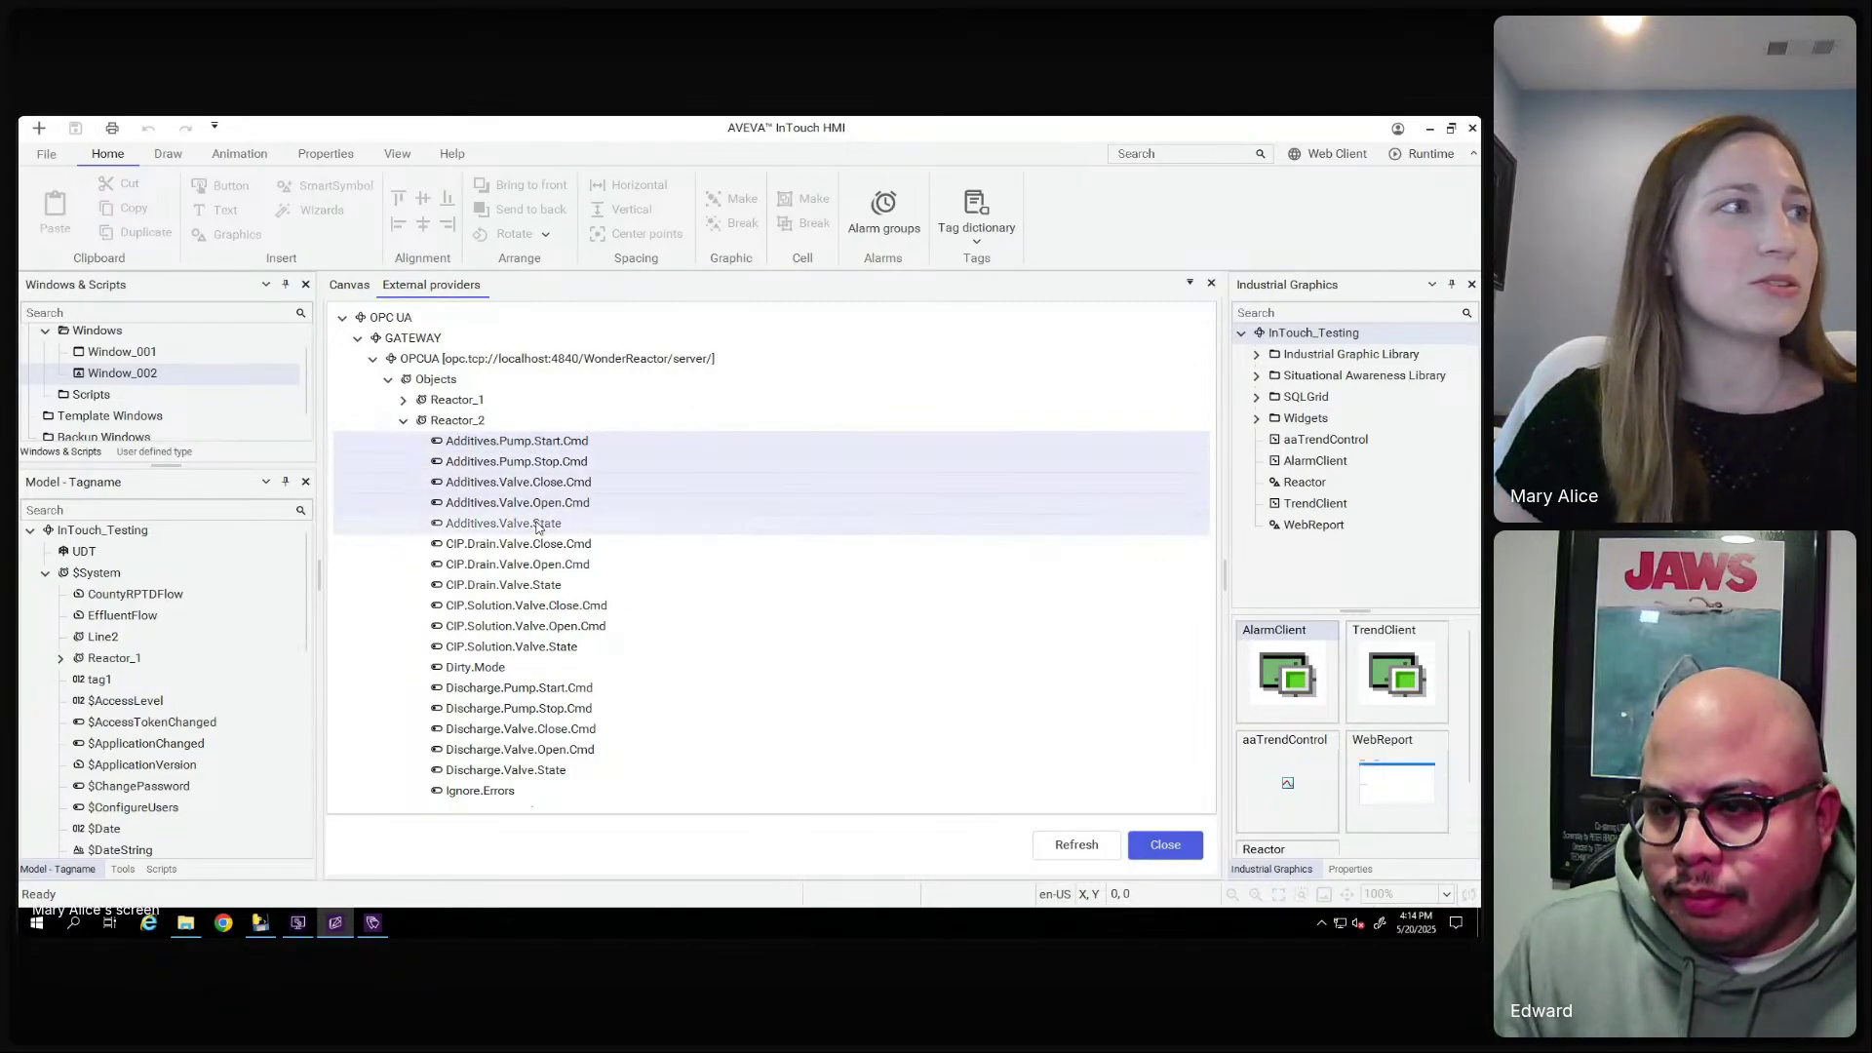
{"action": "left_click_drag", "start_coordinate": [530, 528], "coordinate": [109, 640]}
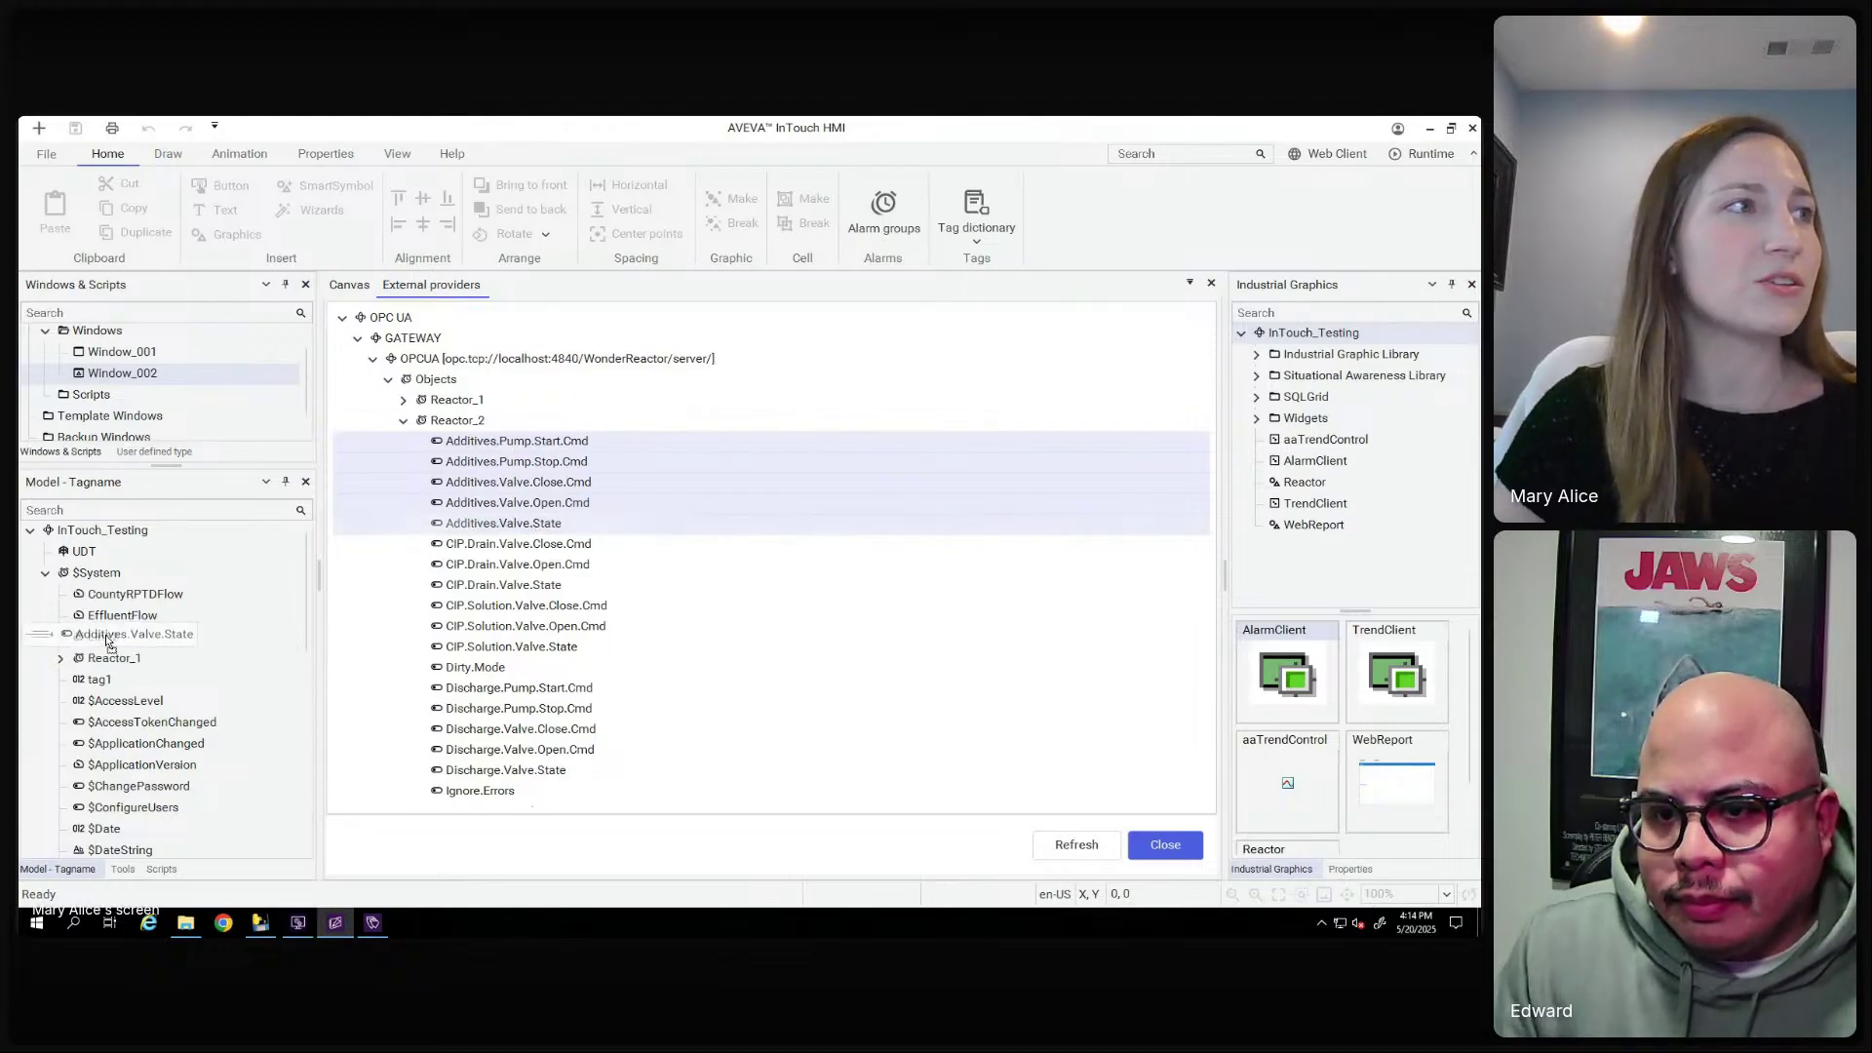
{"action": "left_click", "coordinate": [61, 639]}
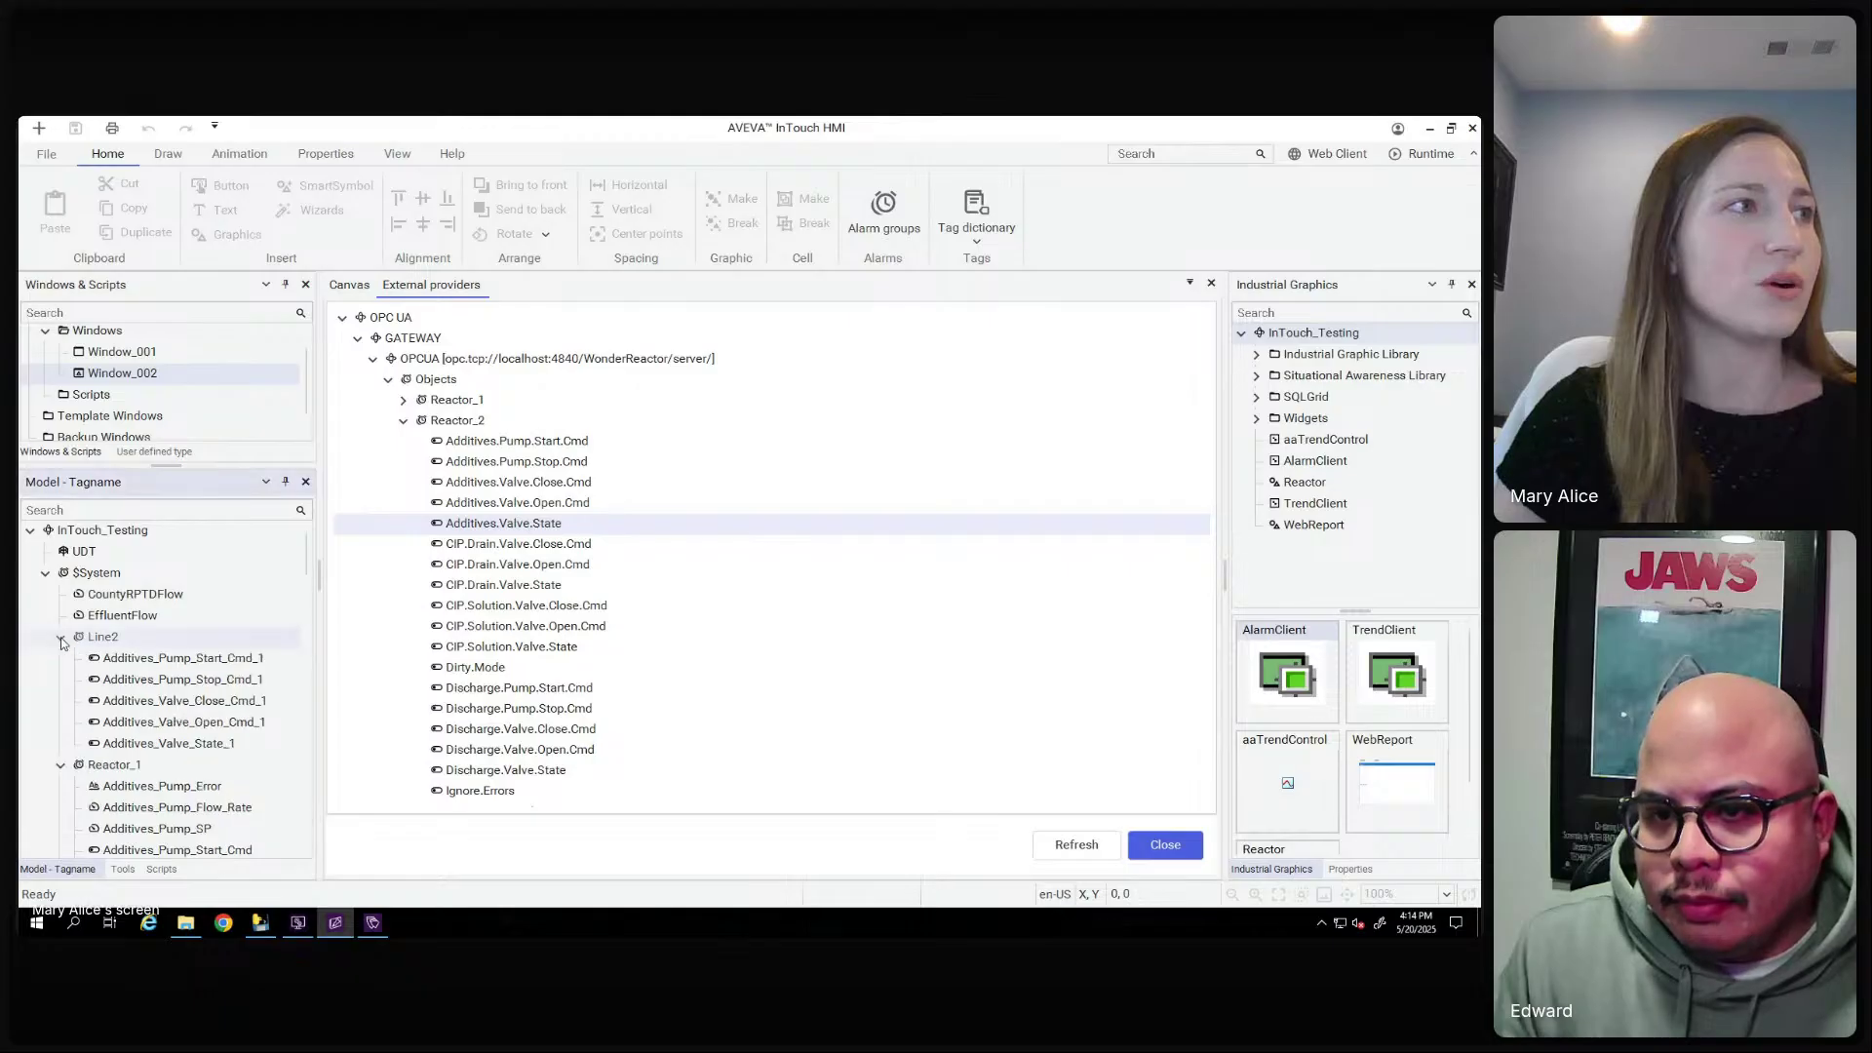
{"action": "scroll", "coordinate": [266, 624], "scroll_direction": "down", "scroll_amount": 1}
{"action": "scroll", "coordinate": [266, 618], "scroll_direction": "up", "scroll_amount": 1}
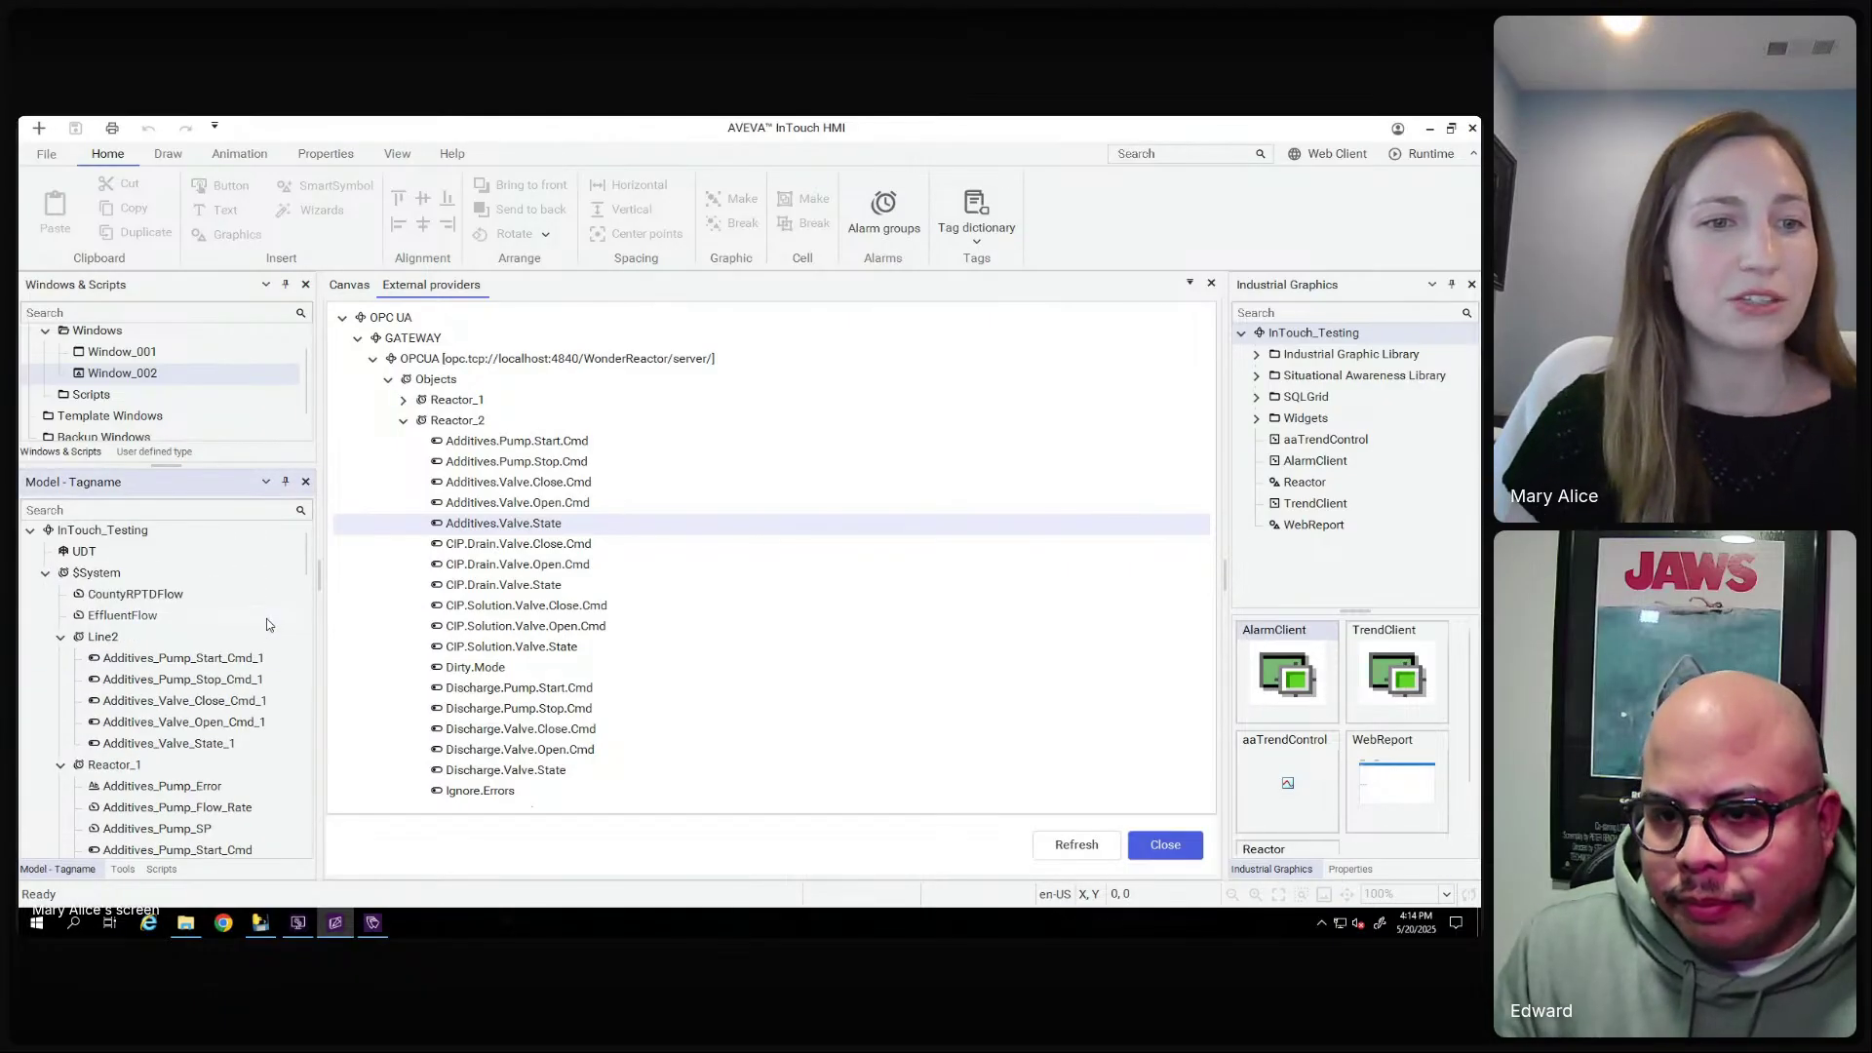
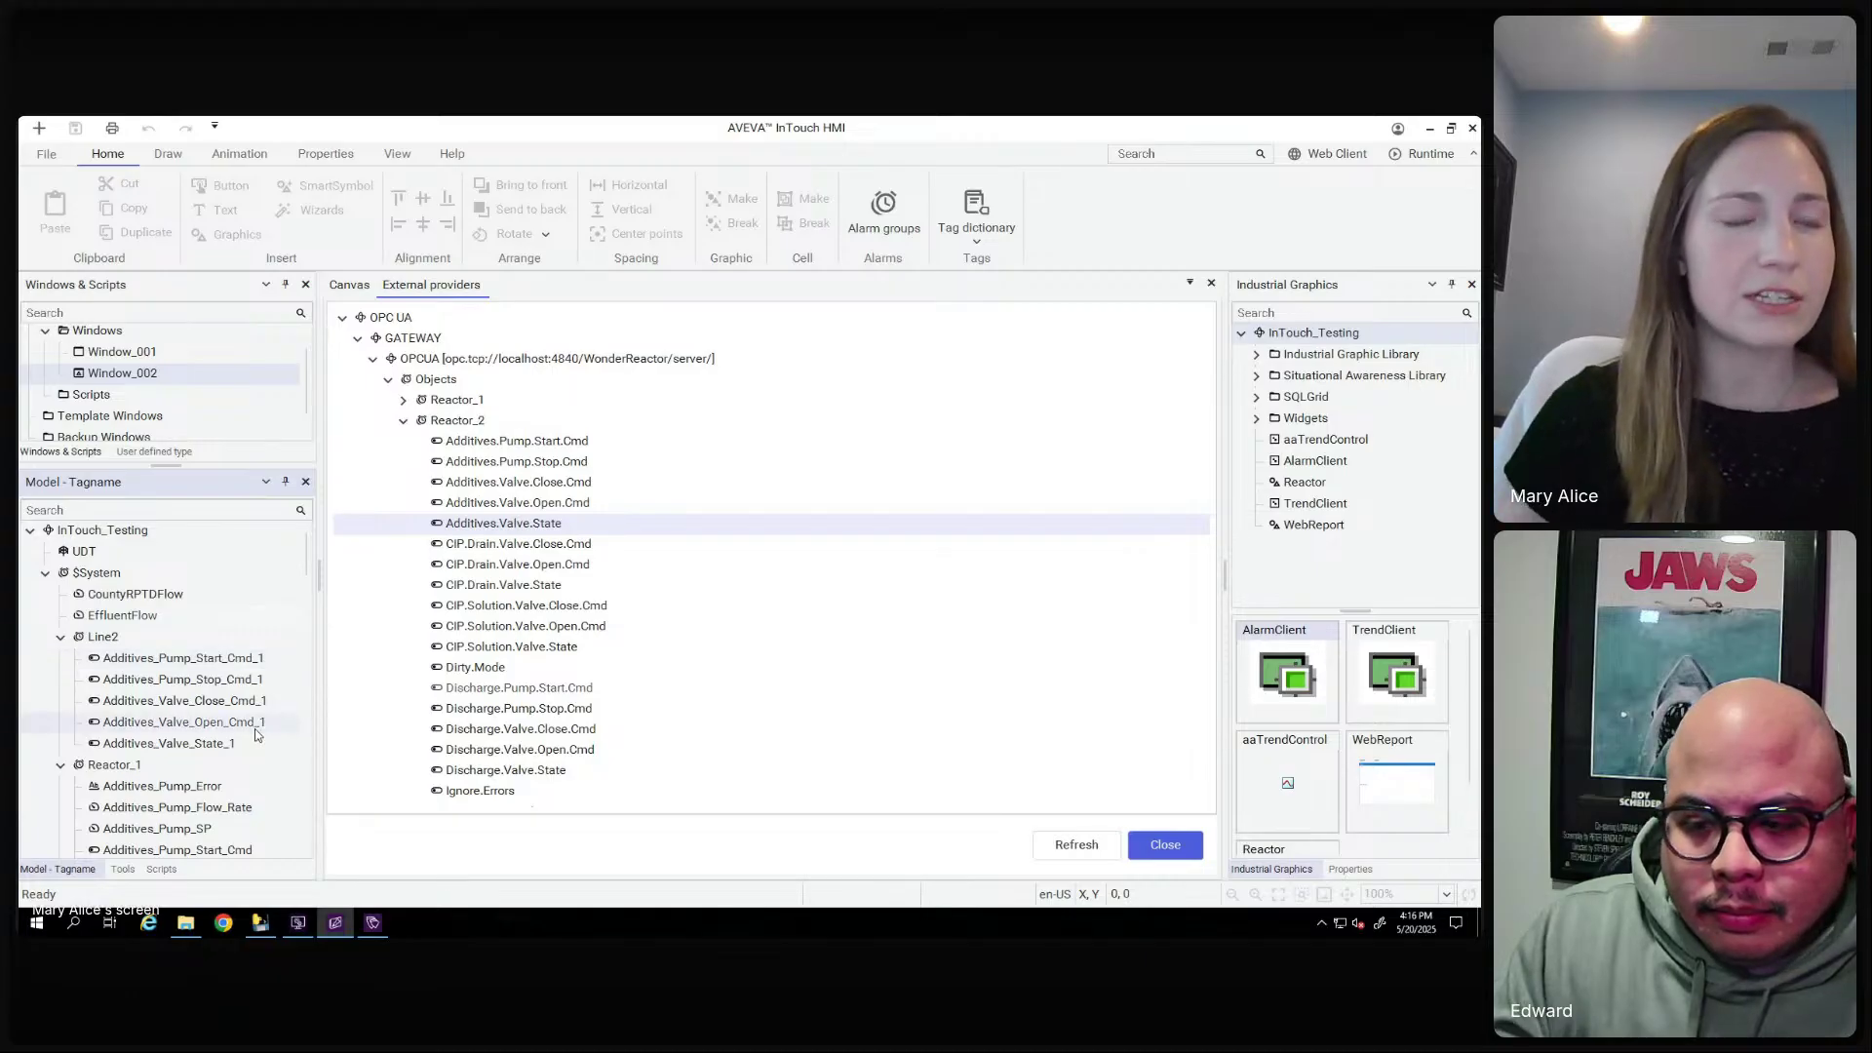
Open the Reactor graphic and place Reactor_1's Additives_Pump_SP tag near the canvas's upper-left corner as a Text element with Value Display
{"action": "left_click", "coordinate": [1290, 484]}
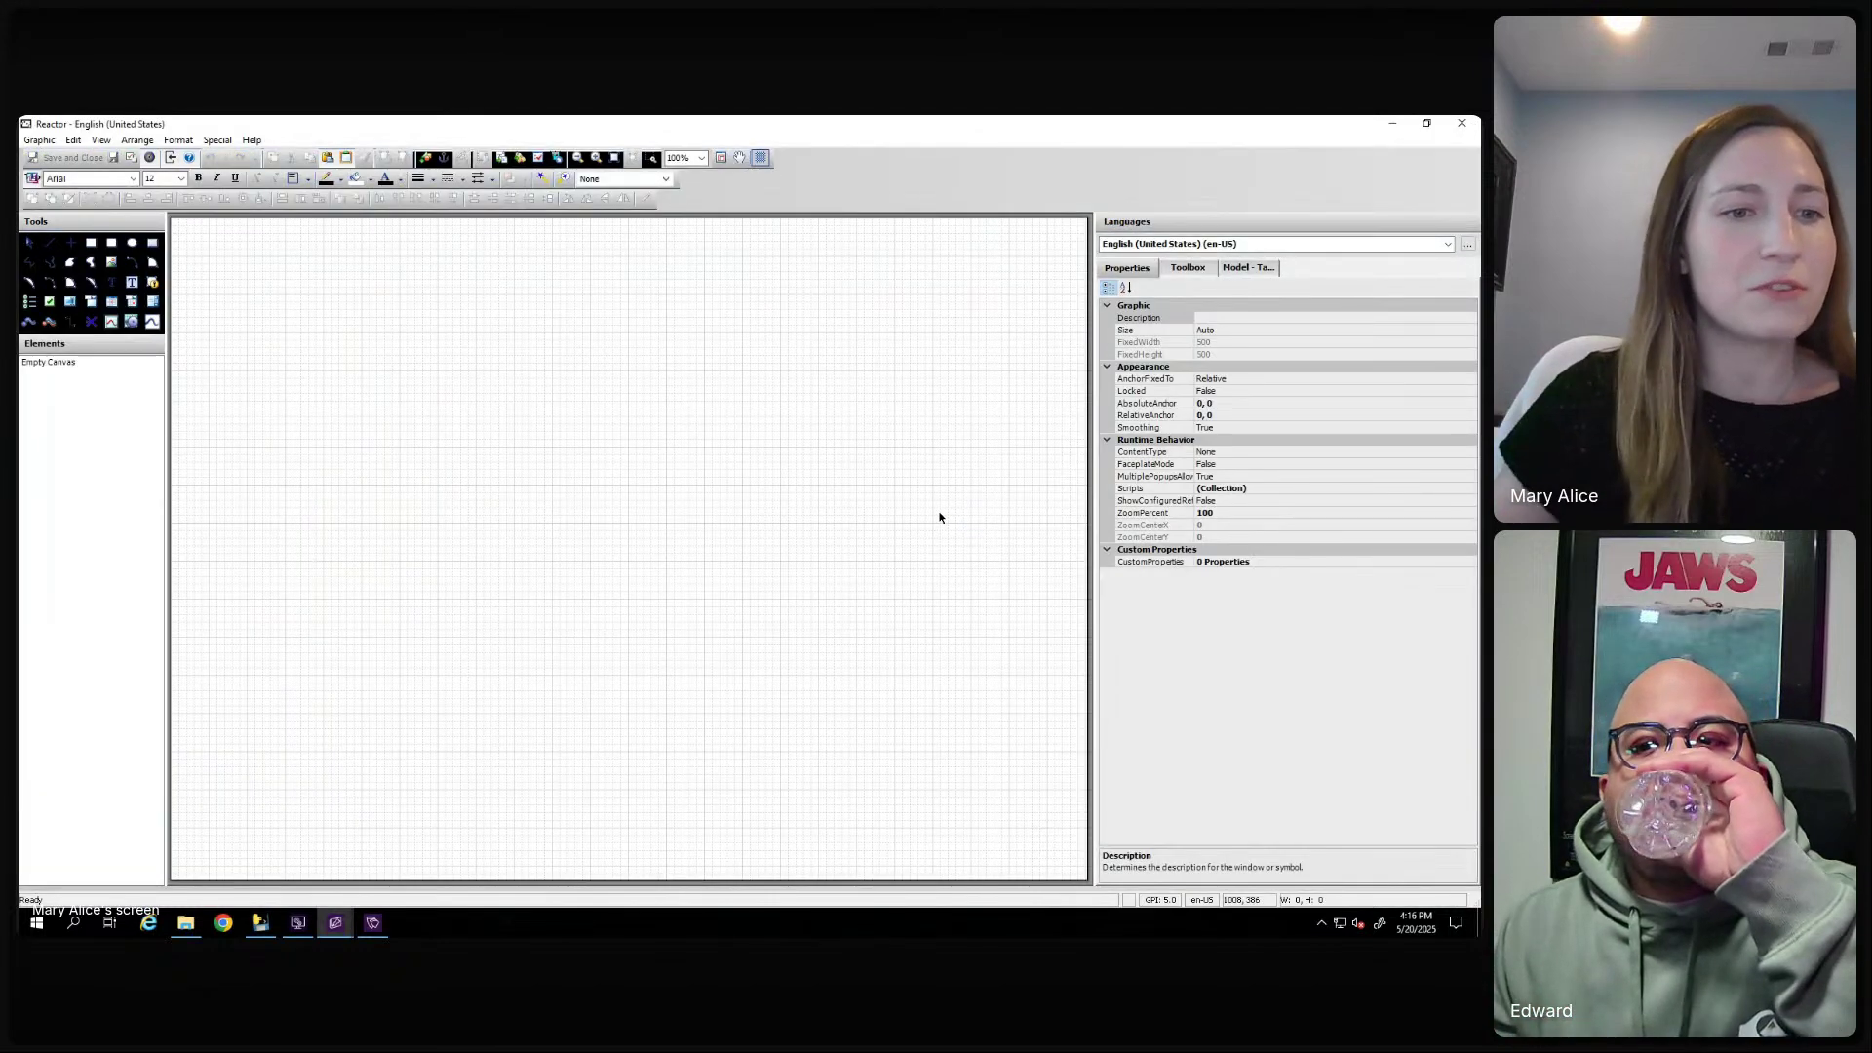
{"action": "left_click", "coordinate": [1258, 267]}
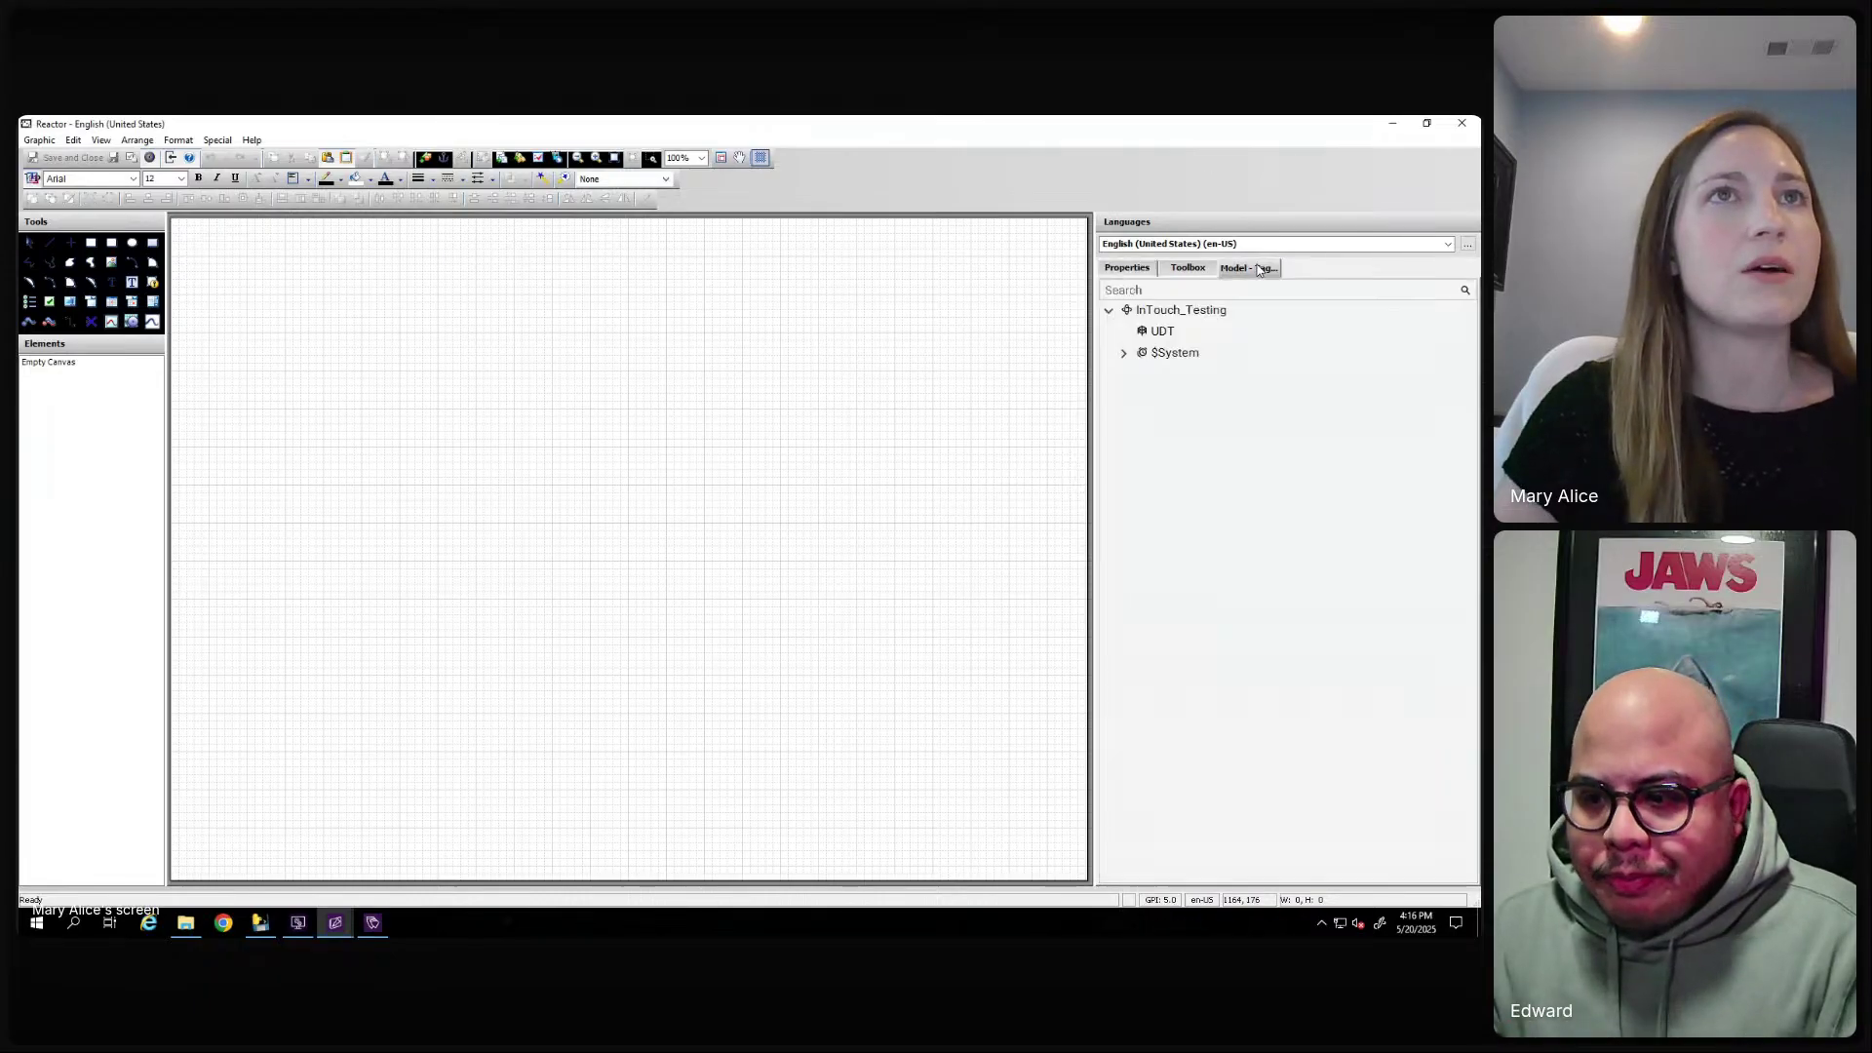
{"action": "left_click", "coordinate": [1124, 354]}
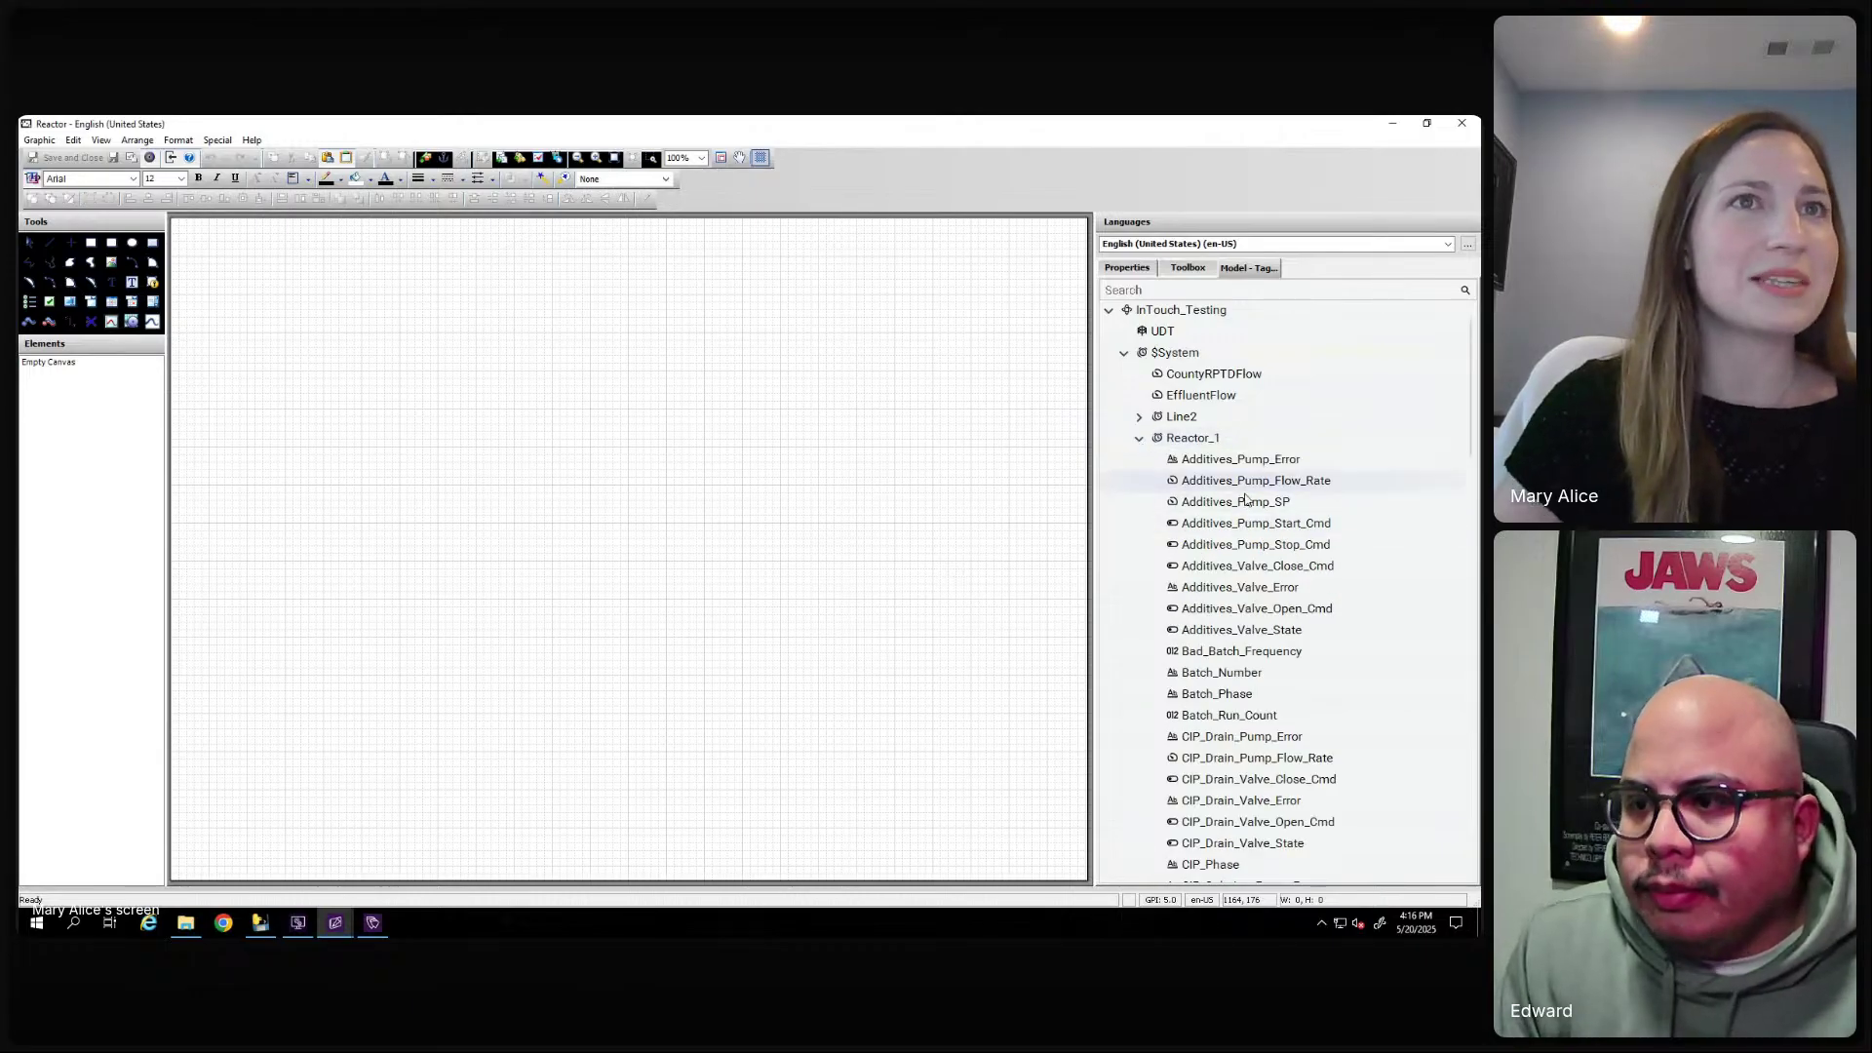
{"action": "left_click_drag", "start_coordinate": [1224, 512], "coordinate": [254, 305]}
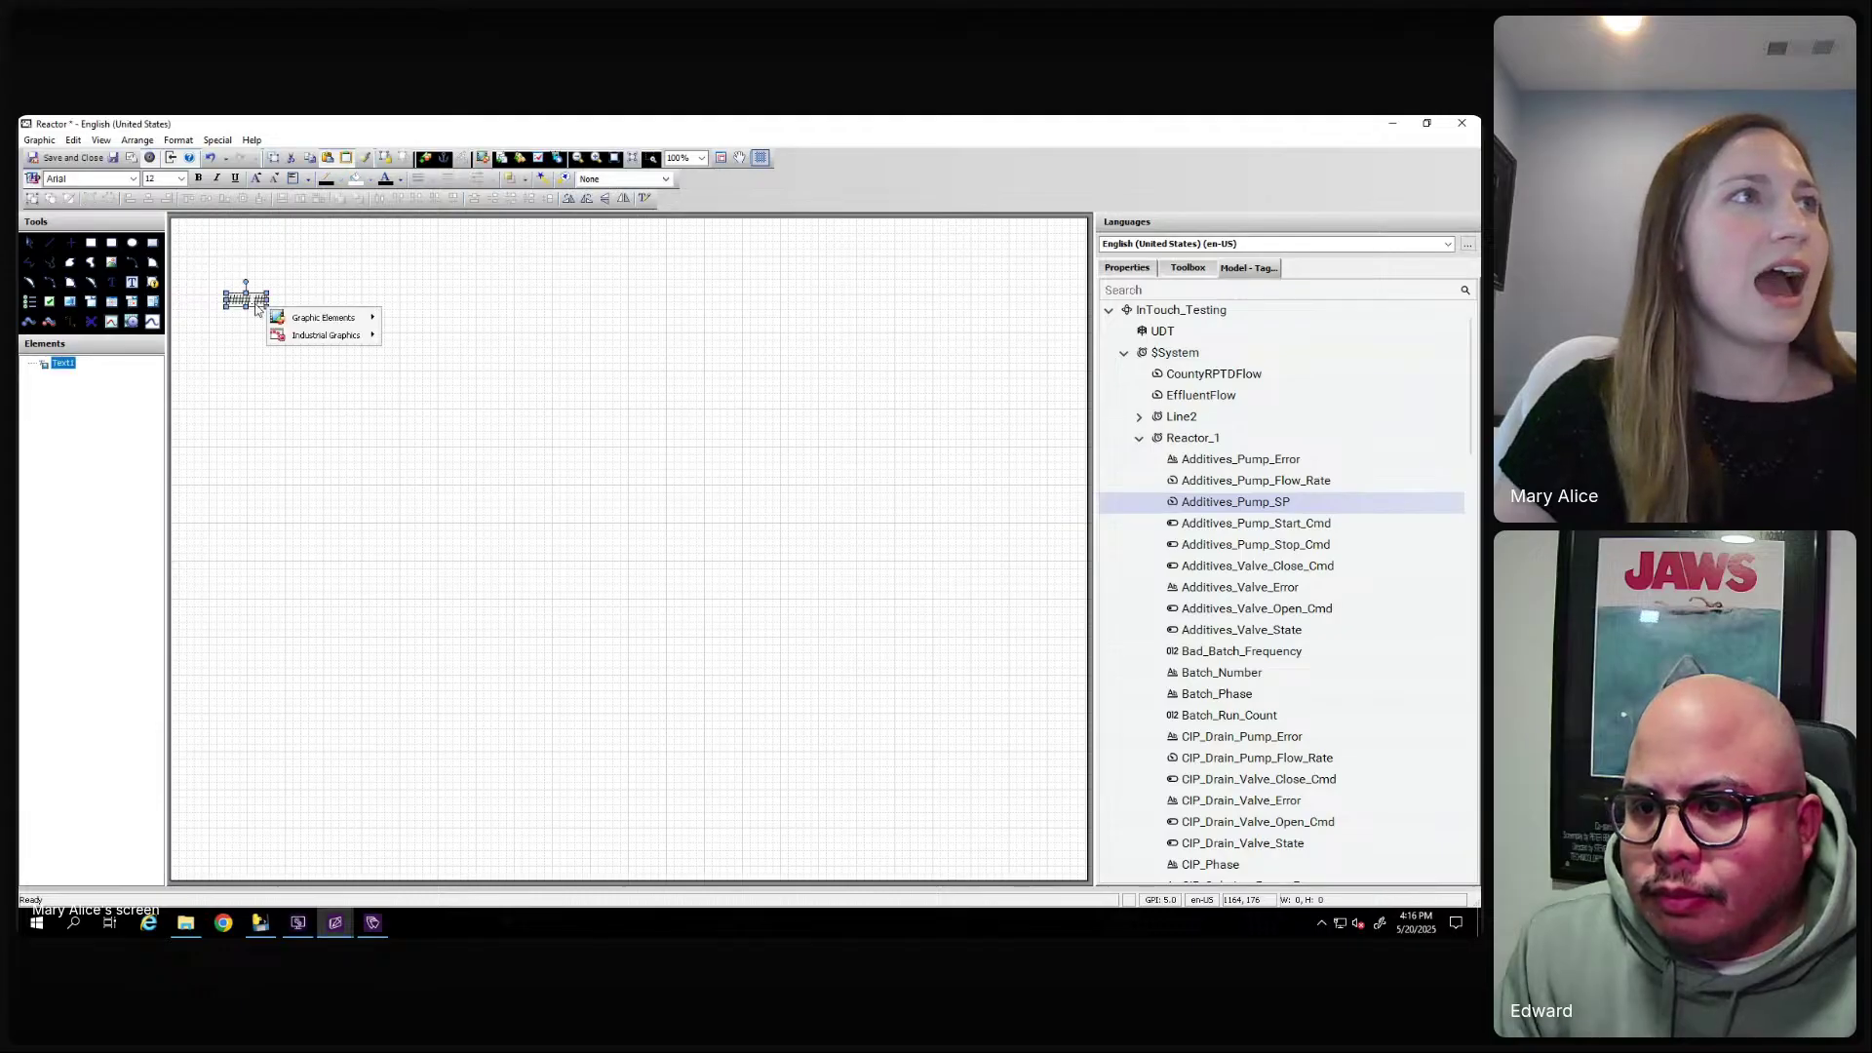
{"action": "mouse_move", "coordinate": [309, 320]}
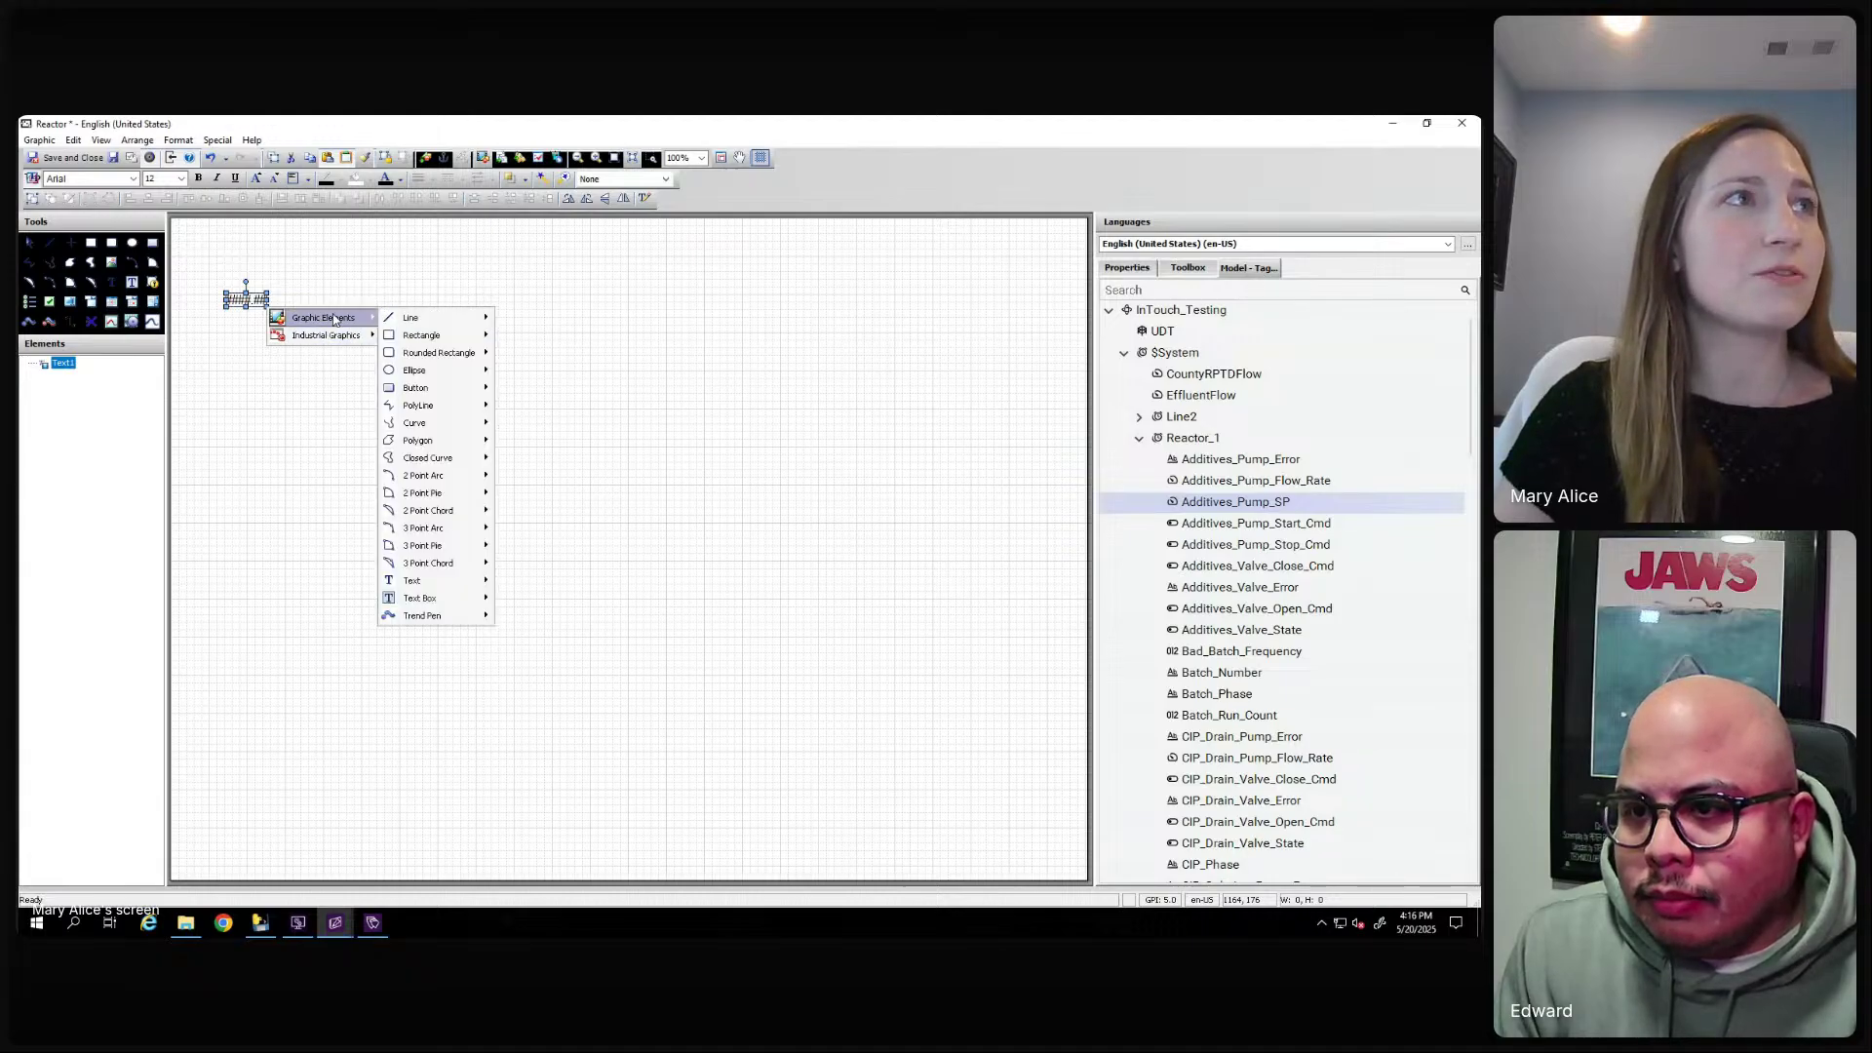
{"action": "mouse_move", "coordinate": [456, 583]}
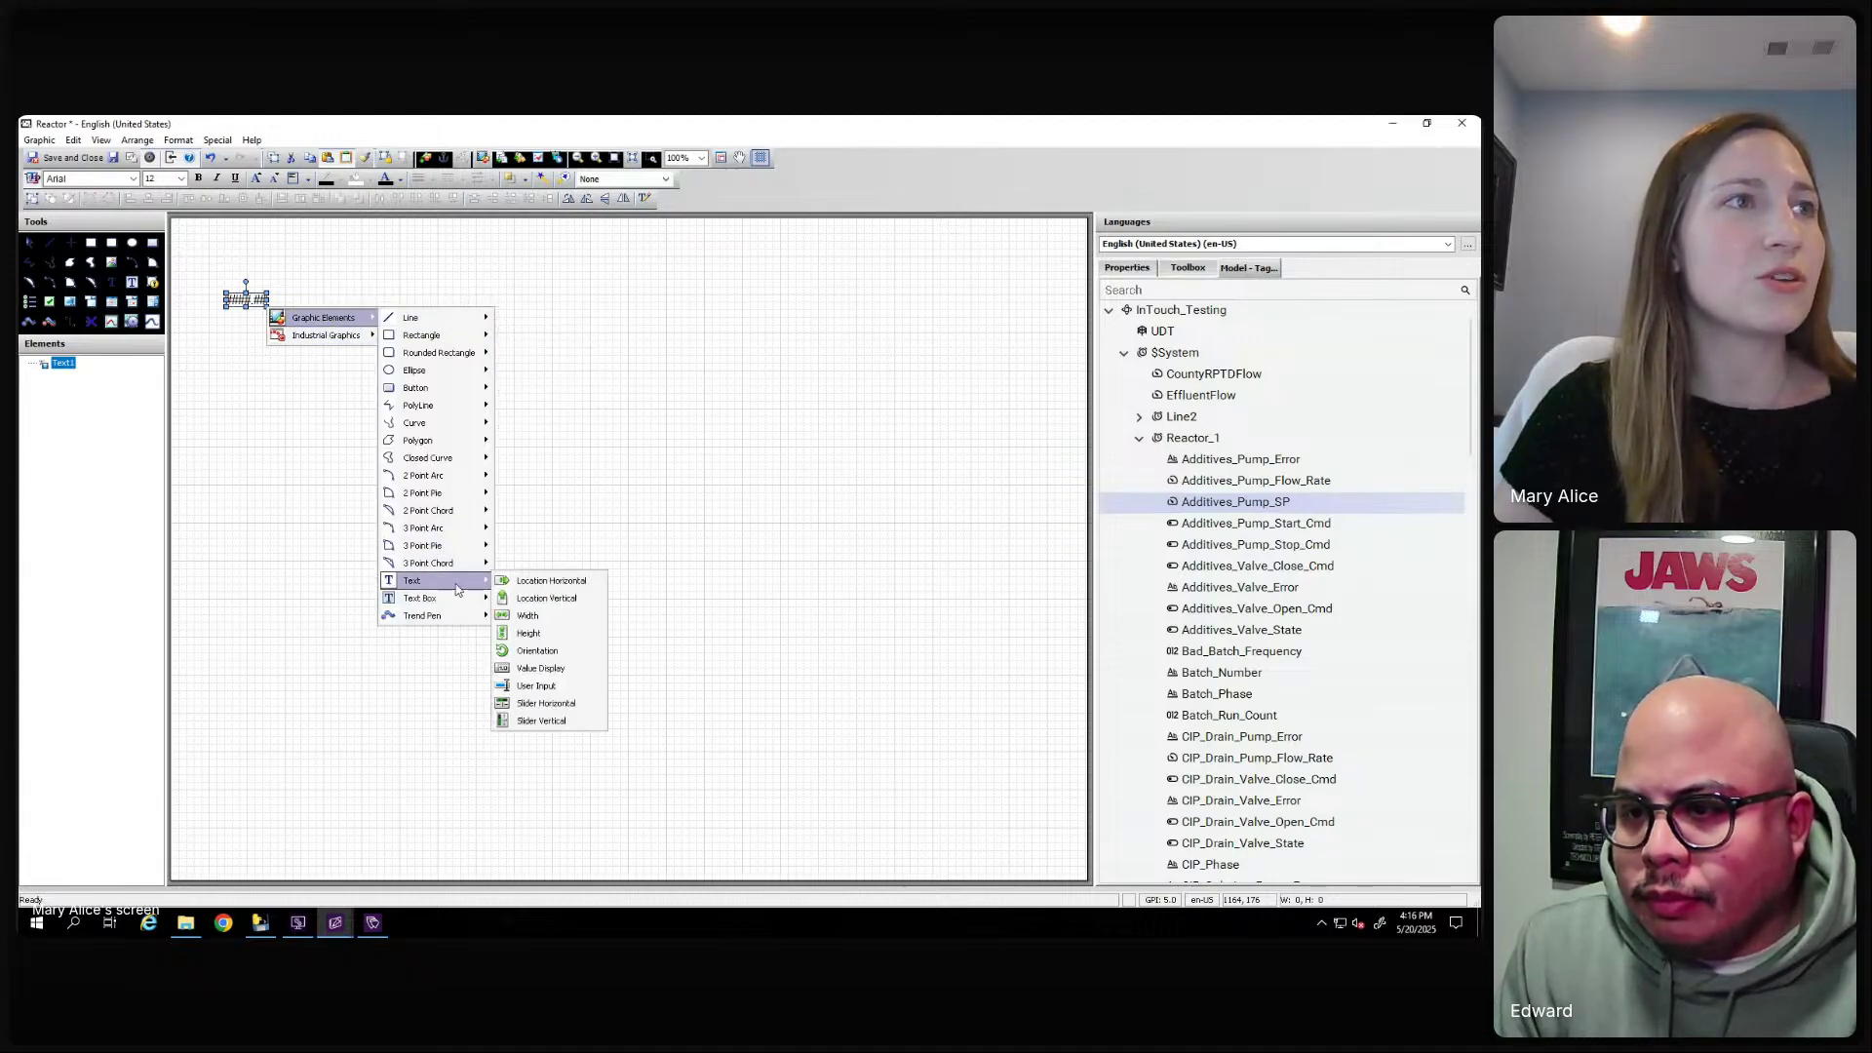
{"action": "left_click", "coordinate": [540, 669]}
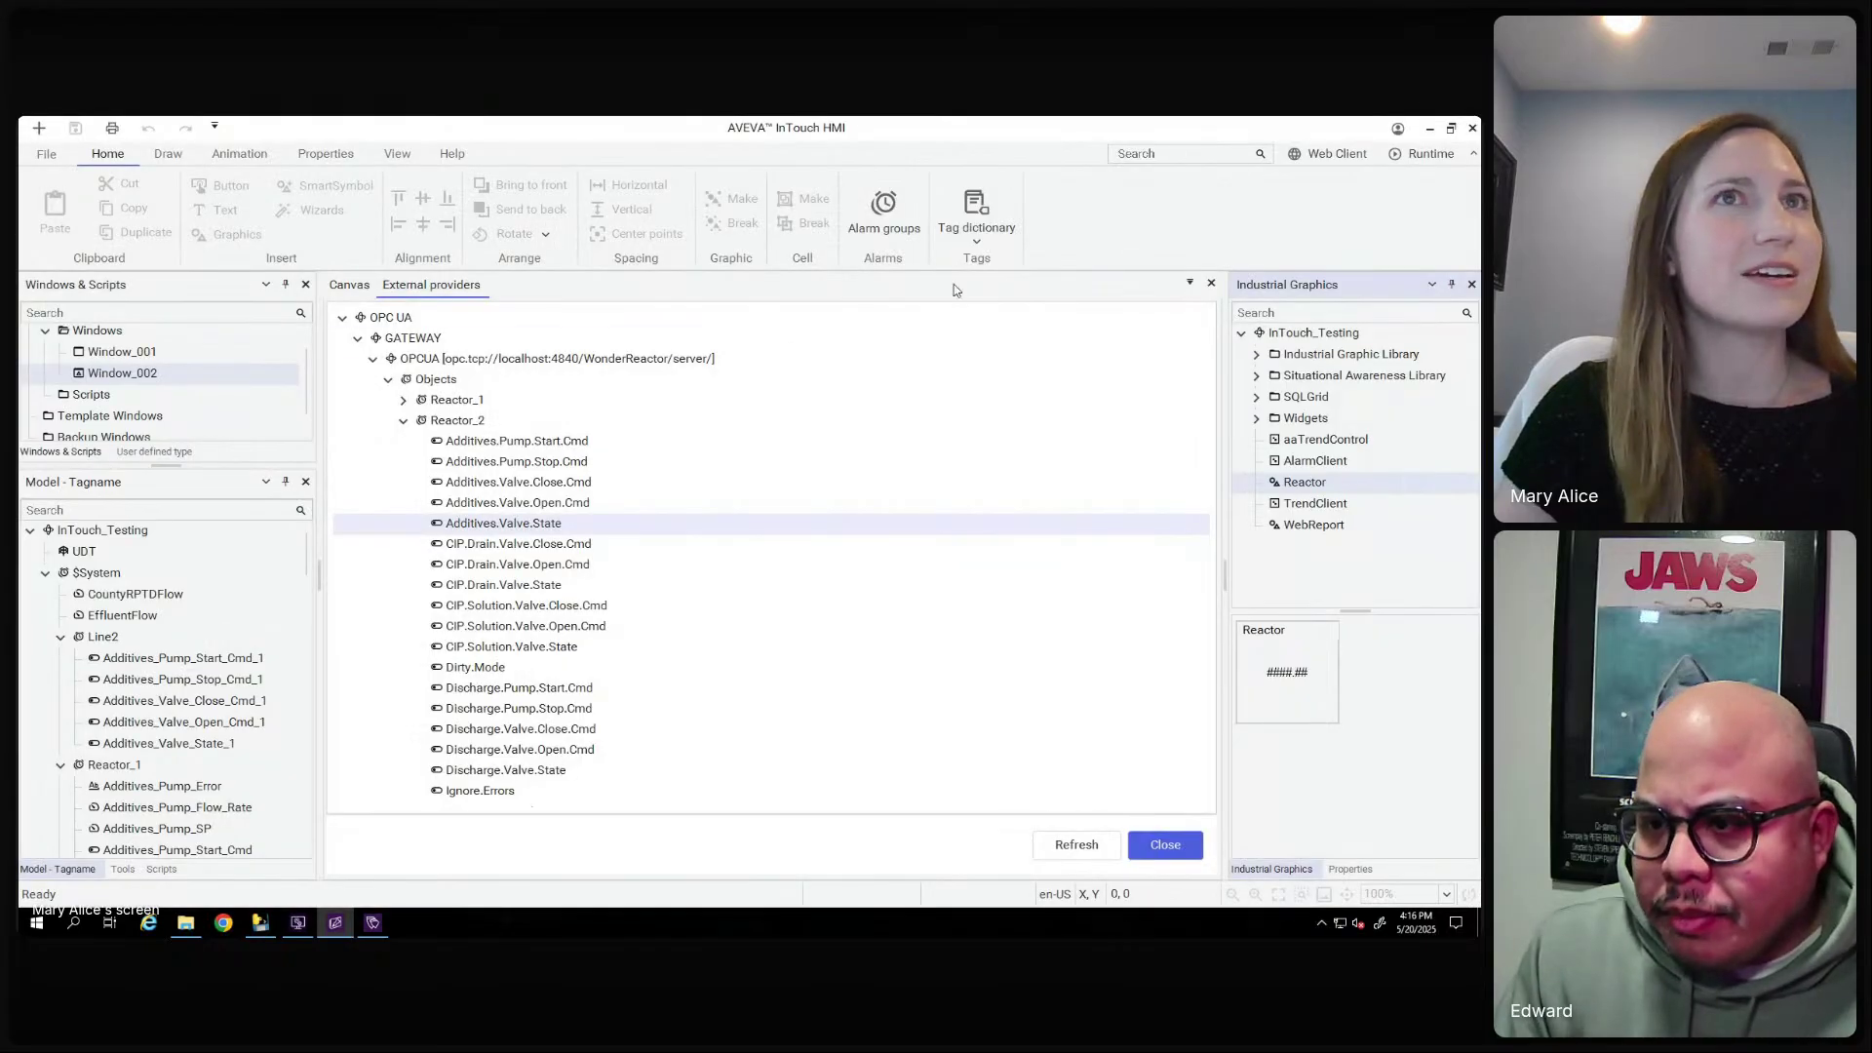
Switch to the WindowViewer runtime and open Window_002
{"action": "left_click", "coordinate": [1426, 154]}
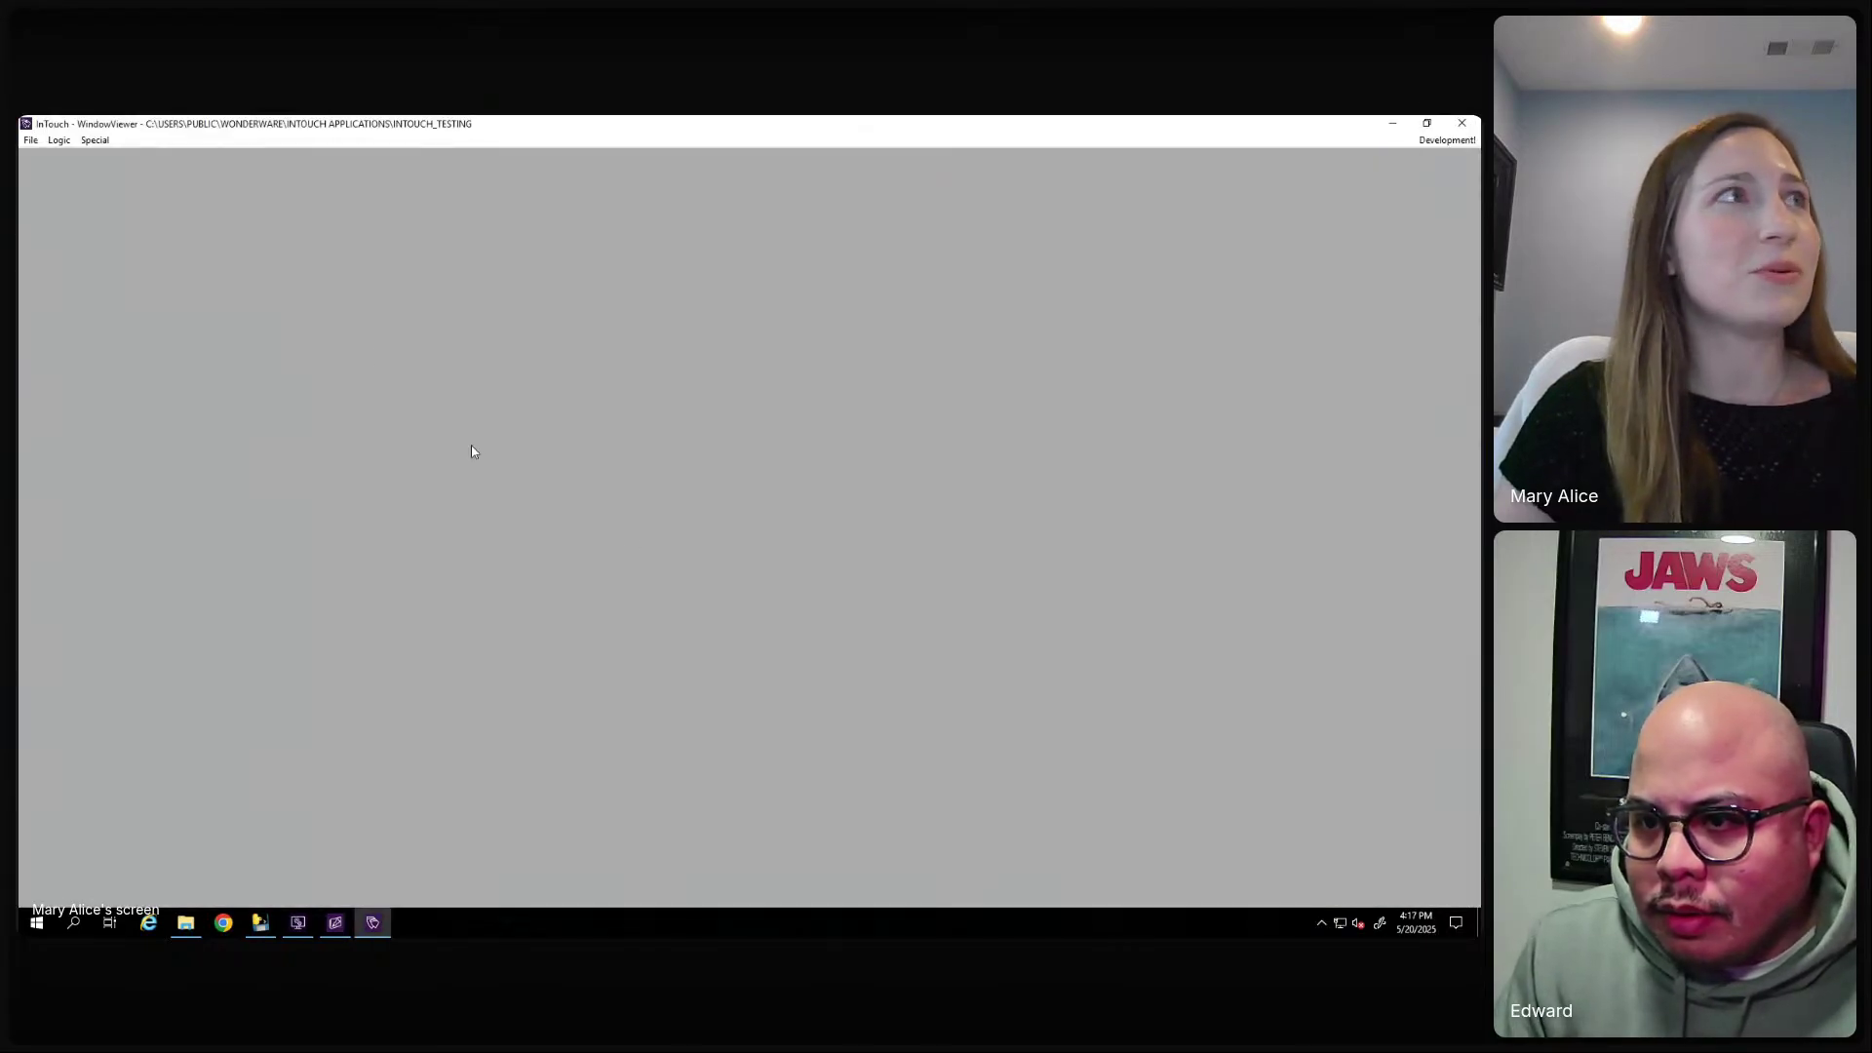
{"action": "left_click", "coordinate": [31, 141]}
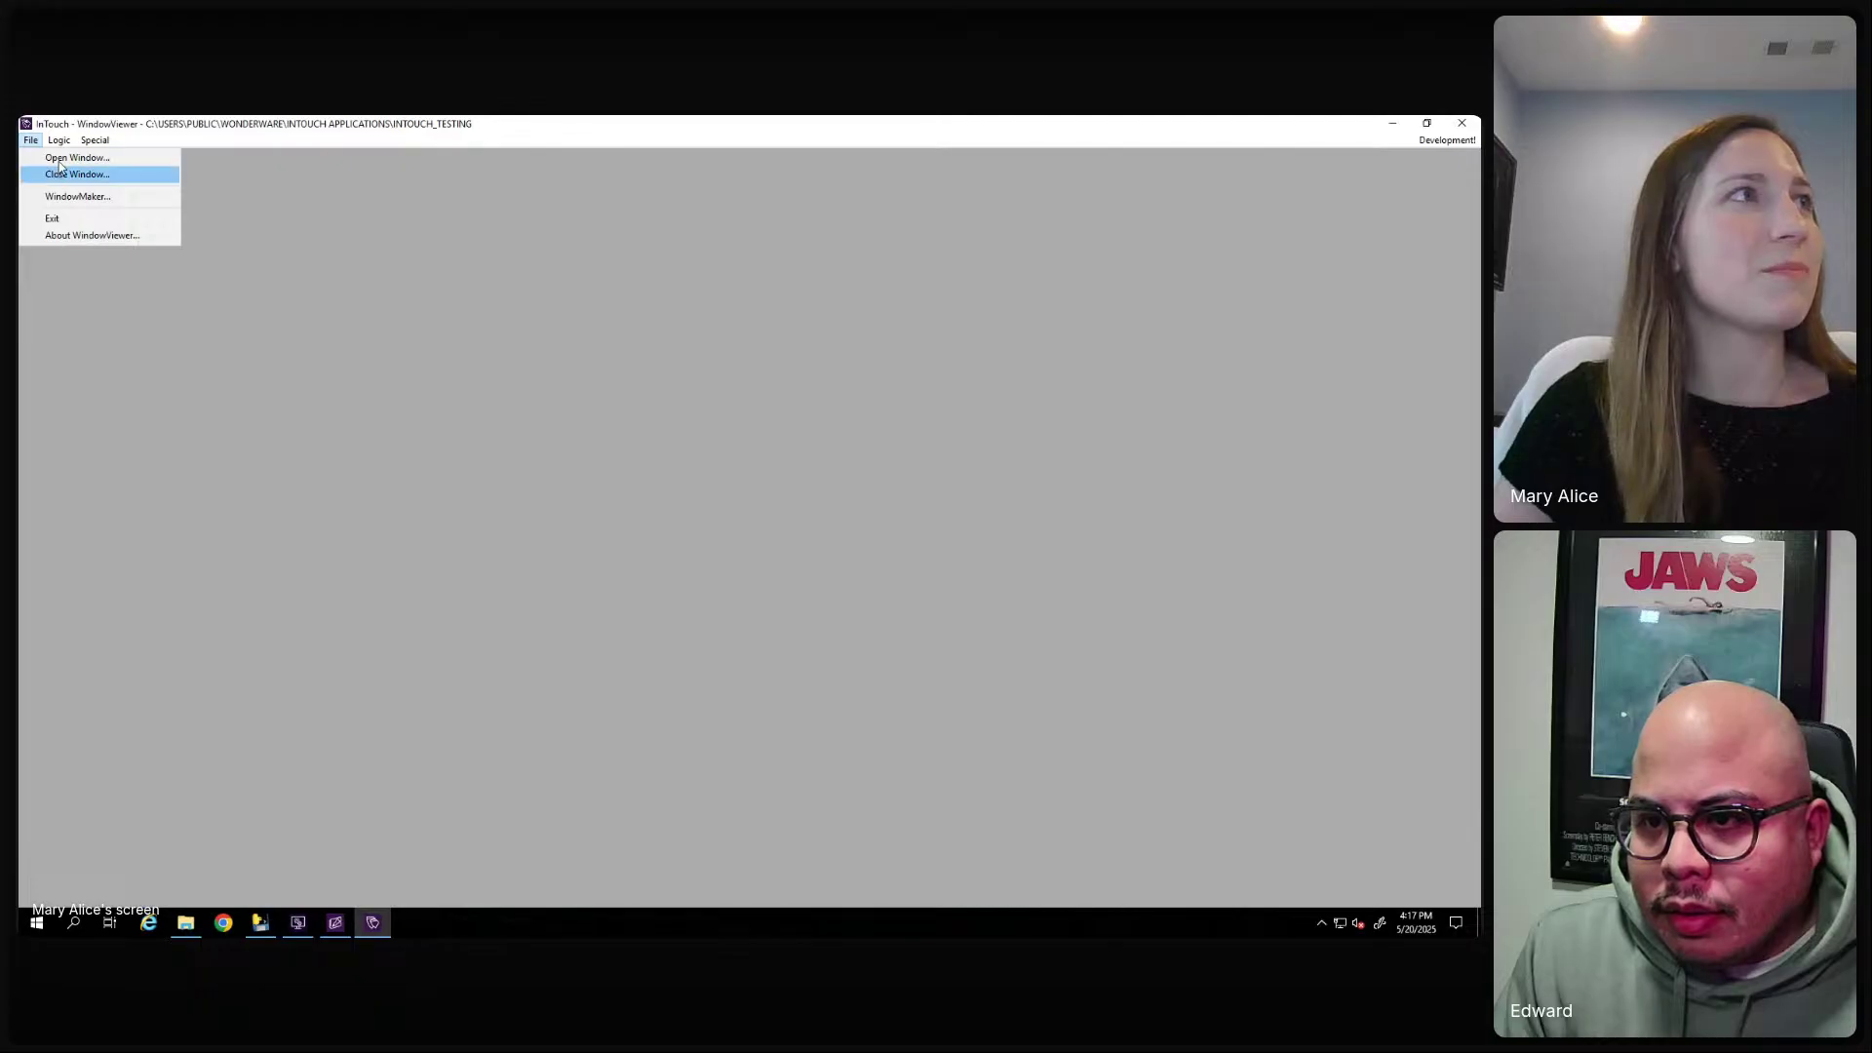
{"action": "left_click", "coordinate": [61, 158]}
{"action": "left_click", "coordinate": [619, 445]}
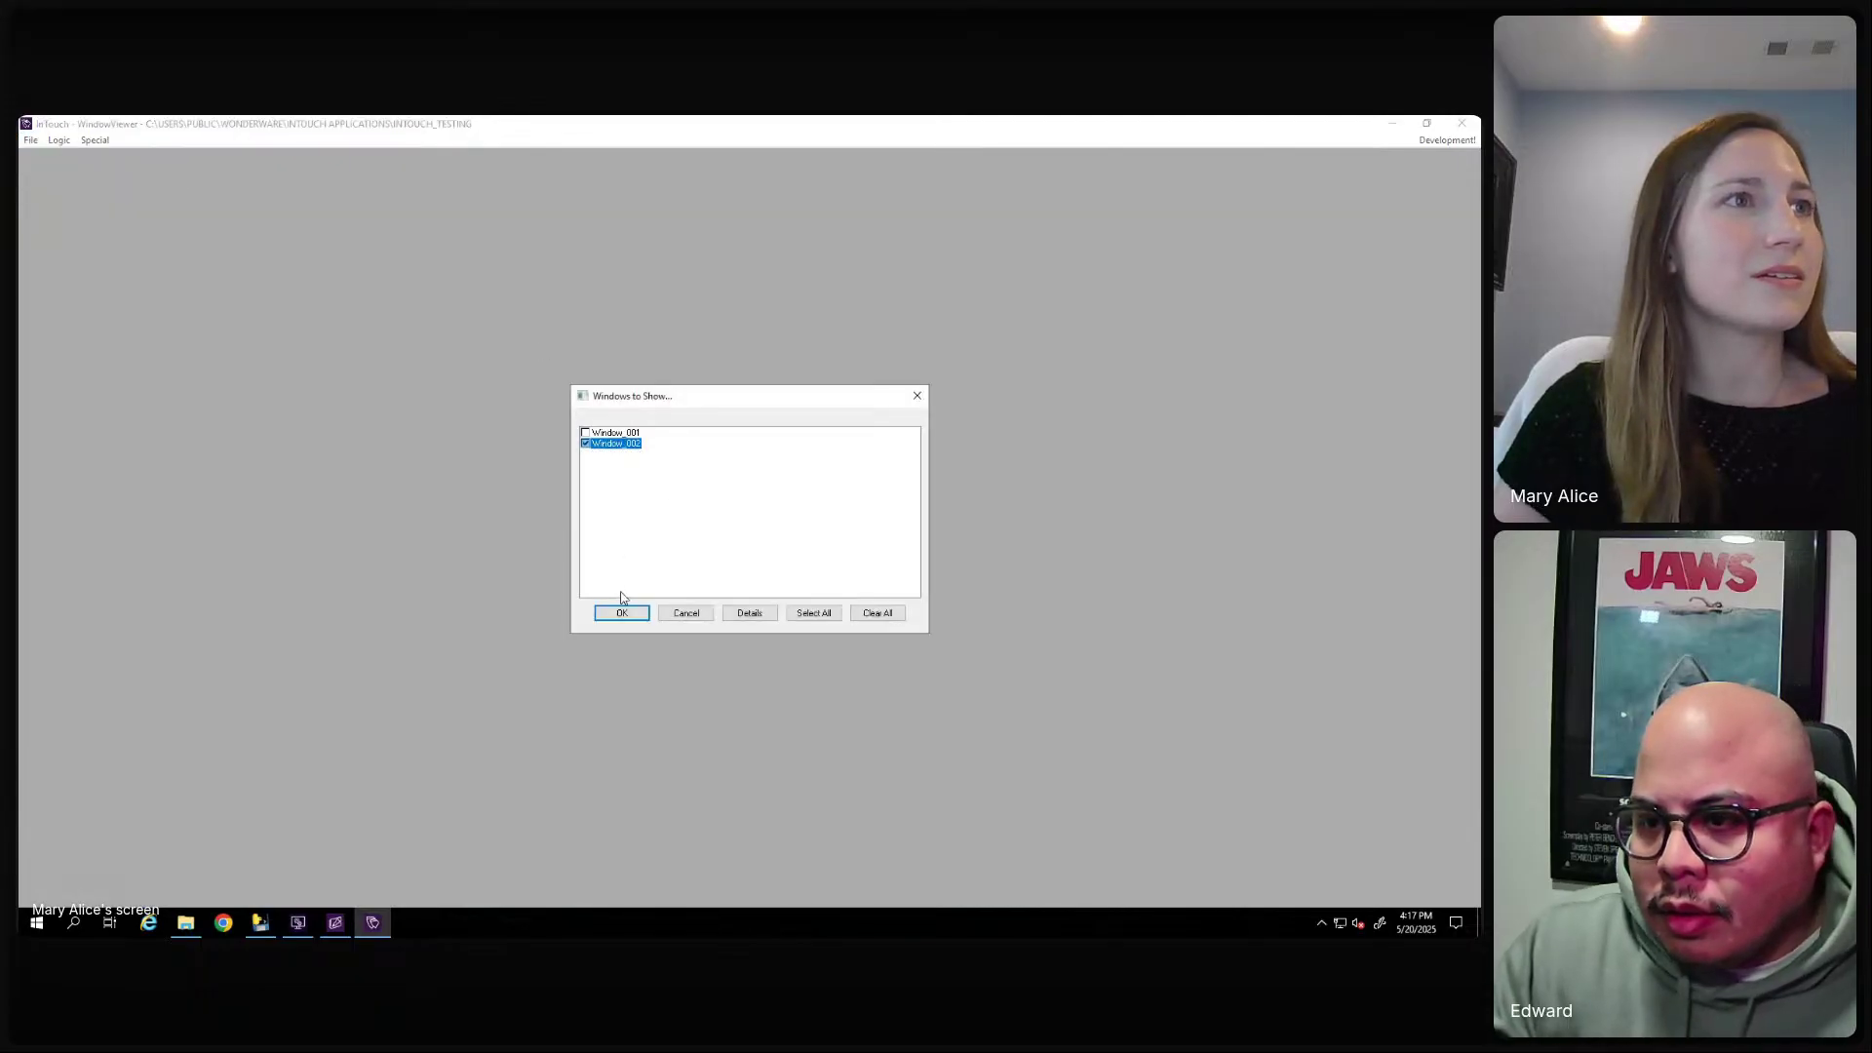
{"action": "left_click", "coordinate": [622, 612]}
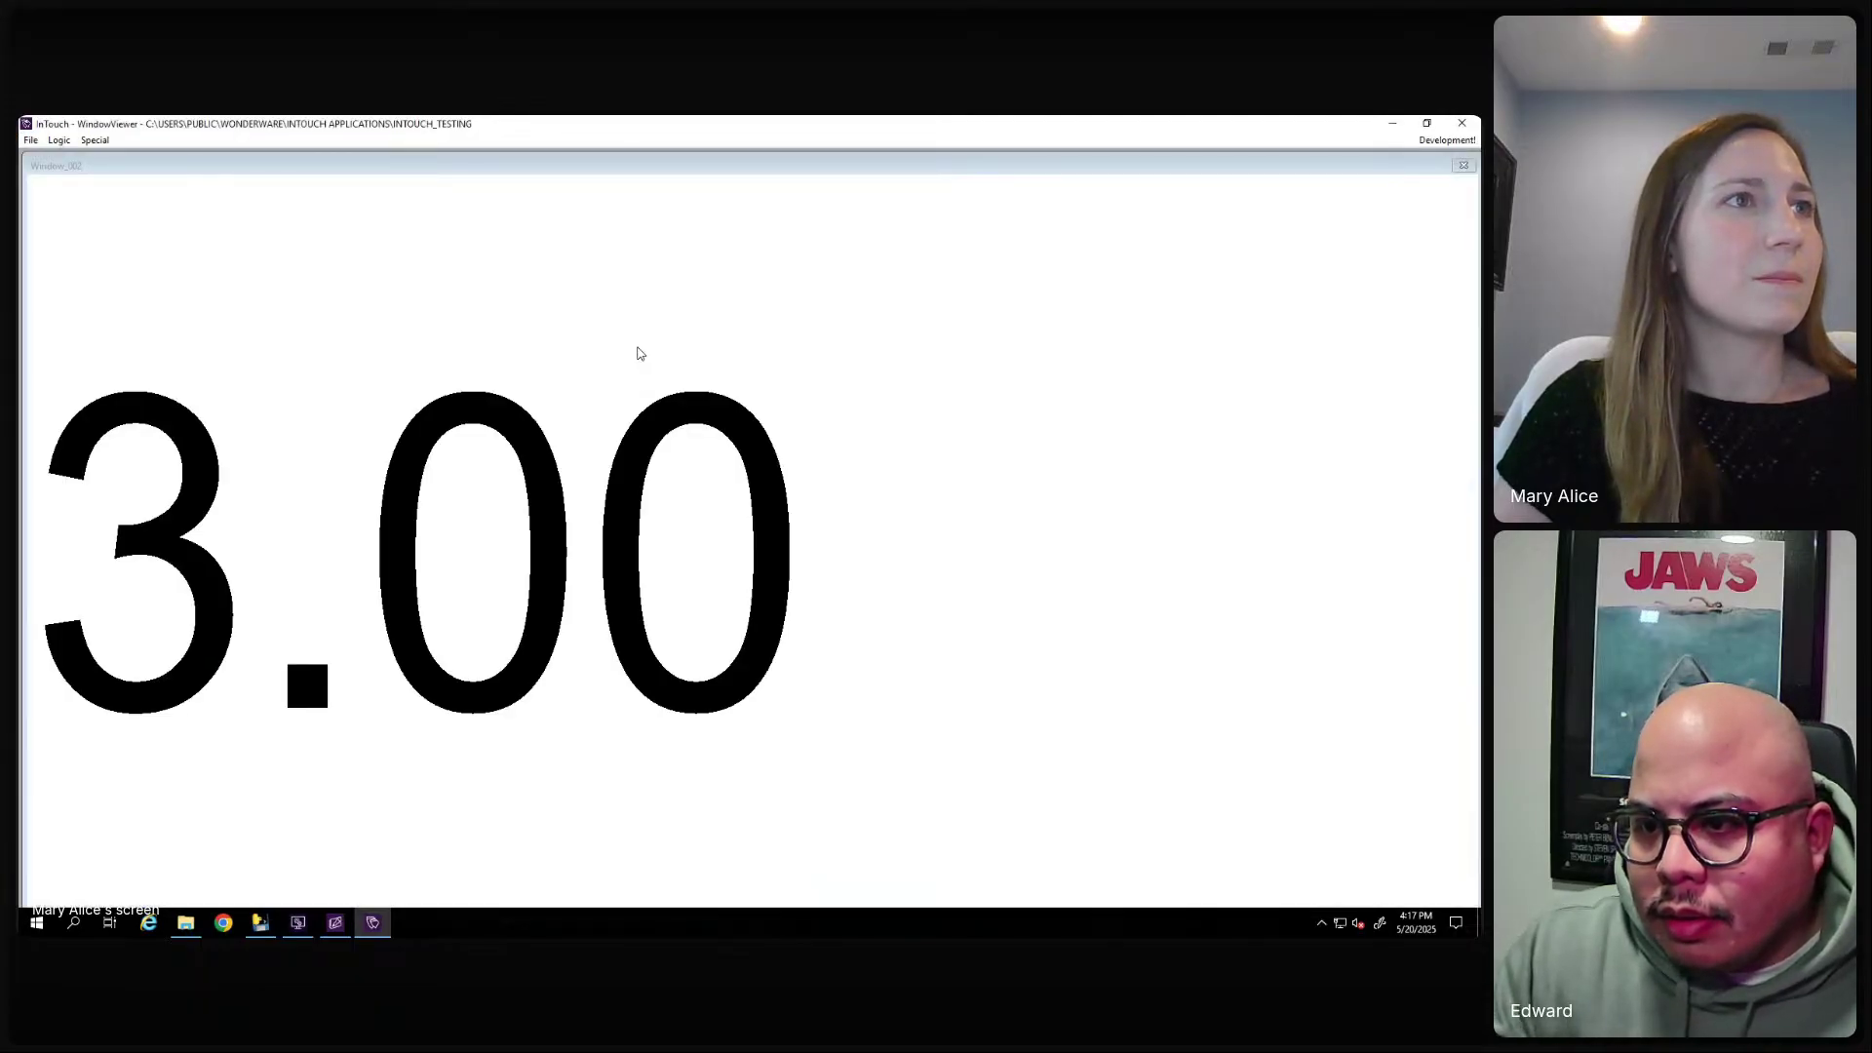